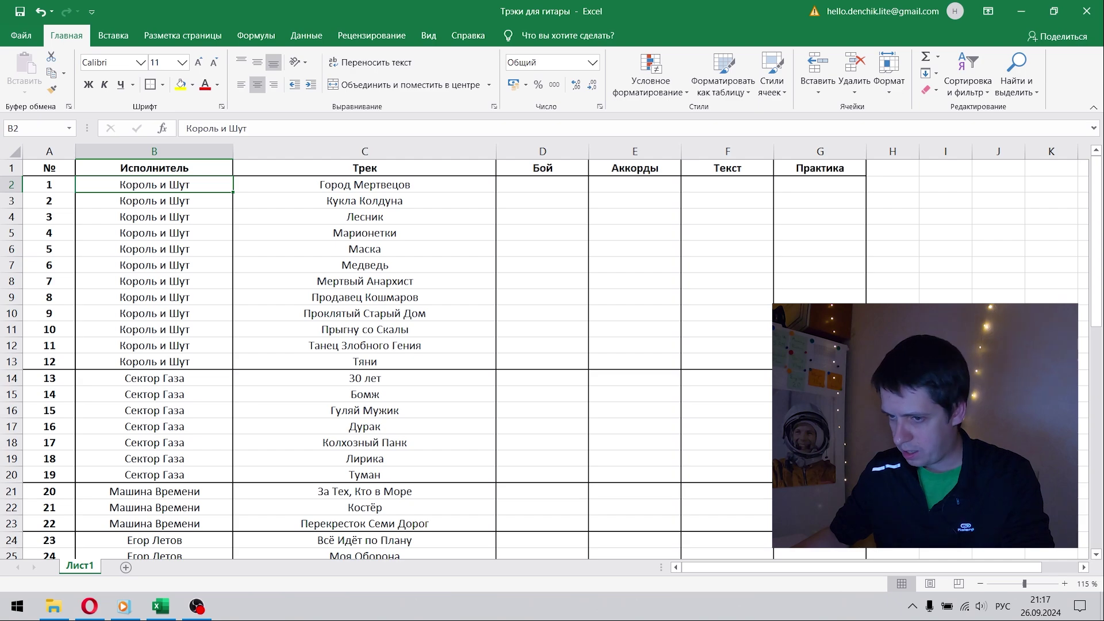
pyautogui.scroll(-3, 388, 357)
pyautogui.scroll(-3, 389, 358)
pyautogui.scroll(-2, 388, 359)
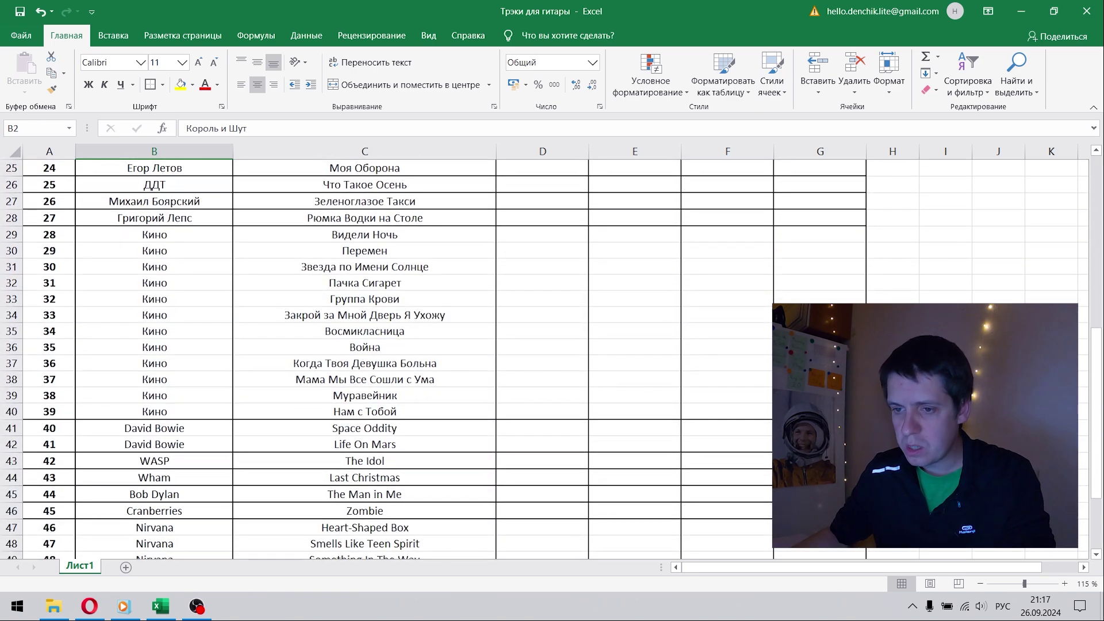
pyautogui.scroll(-2, 460, 393)
pyautogui.scroll(-2, 460, 392)
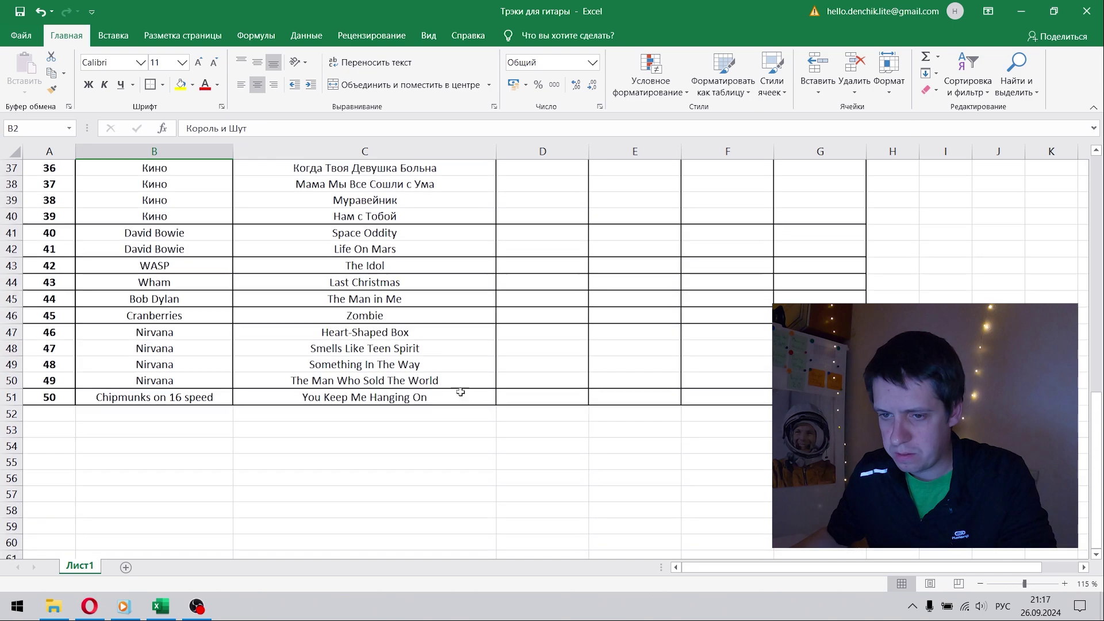
# Confirm the list ends at song 50 and review the Король и Шут and Кино entries.
pyautogui.click(41, 398)
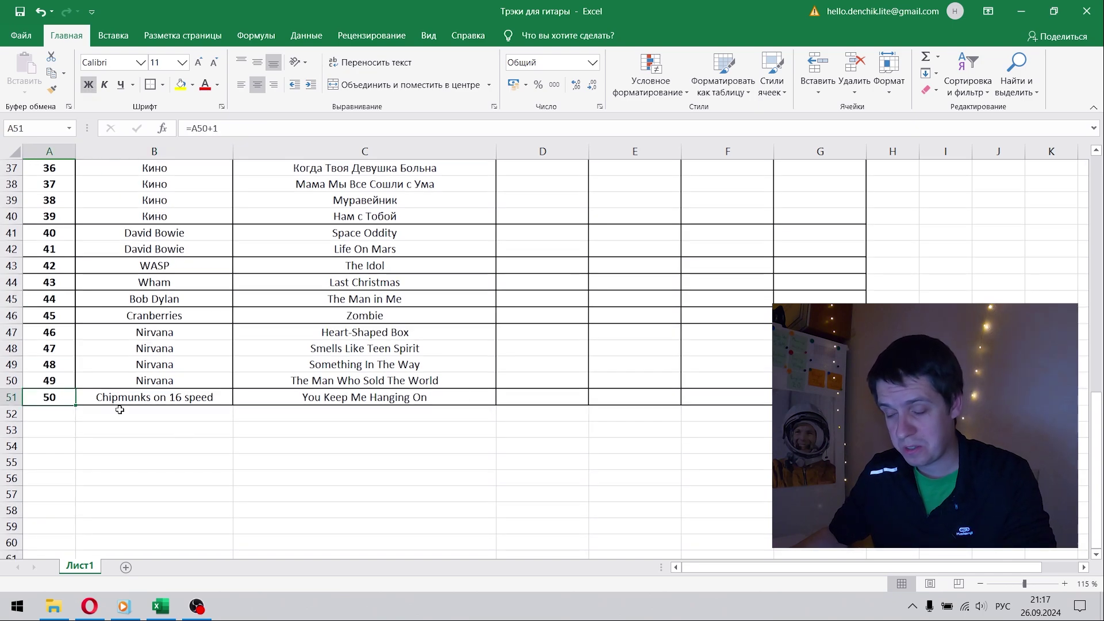
pyautogui.scroll(7, 392, 477)
pyautogui.scroll(5, 392, 476)
pyautogui.click(161, 233)
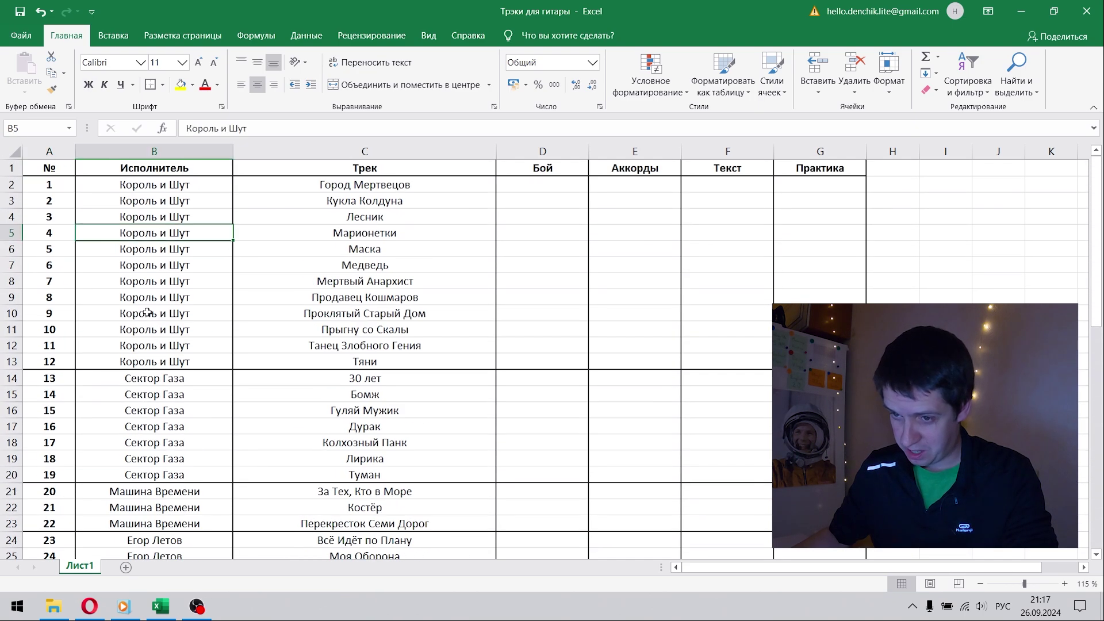
pyautogui.click(147, 312)
pyautogui.click(154, 415)
pyautogui.scroll(-3, 155, 414)
pyautogui.scroll(-1, 154, 431)
pyautogui.click(155, 443)
pyautogui.click(155, 506)
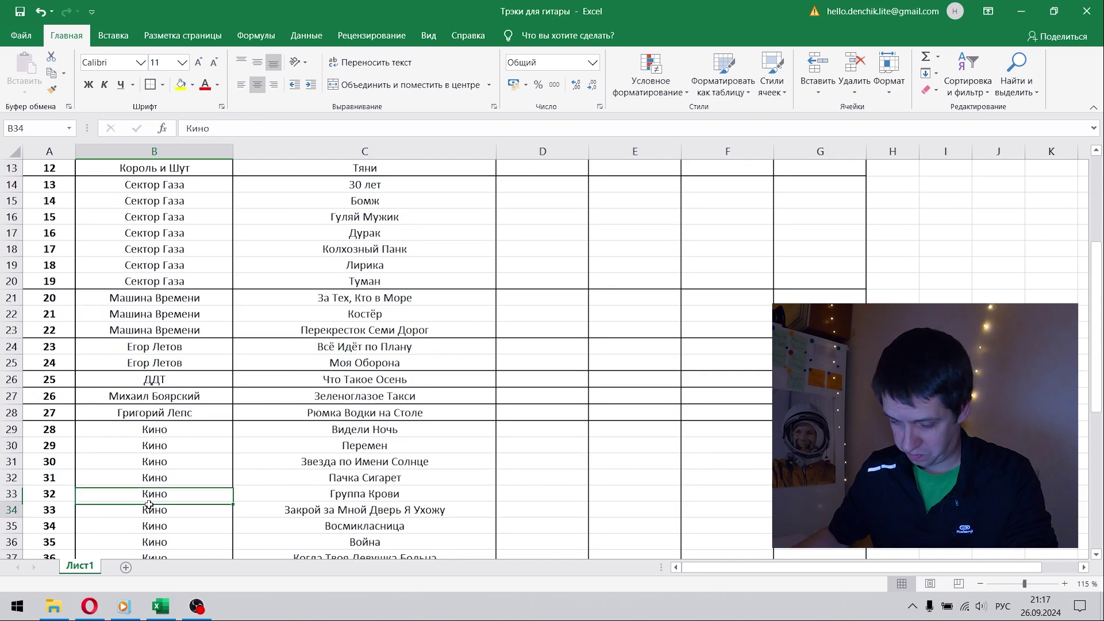
pyautogui.scroll(4, 162, 445)
pyautogui.click(170, 263)
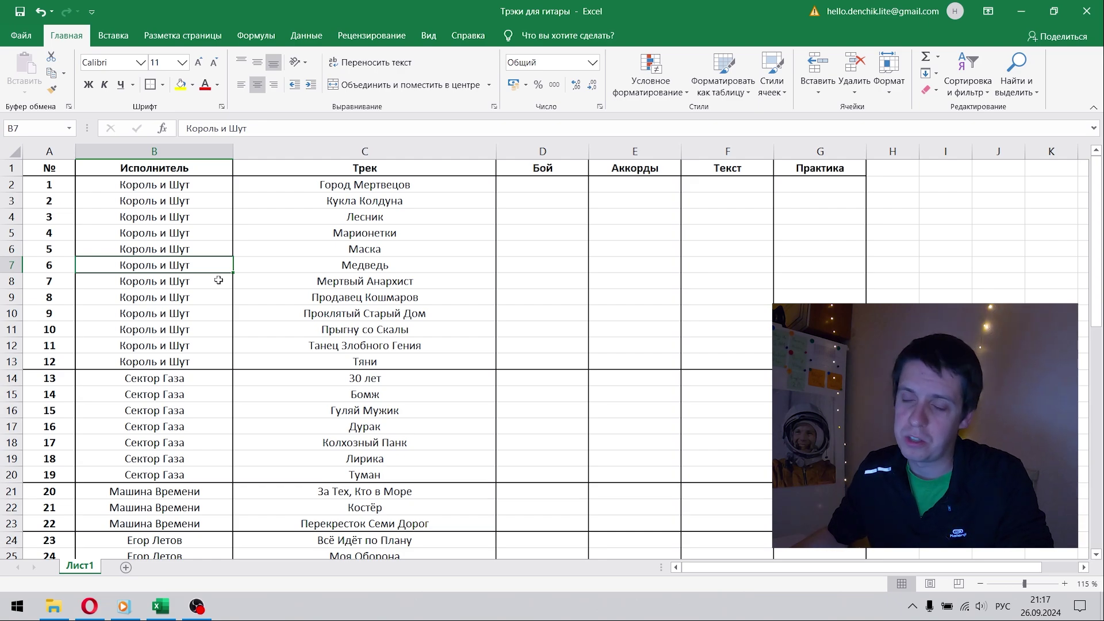
pyautogui.scroll(-1, 186, 287)
# Review the Сектор Газа, Машина Времени, Егор Летов, ДДТ and Михаил Боярский songs.
pyautogui.click(154, 296)
pyautogui.click(175, 361)
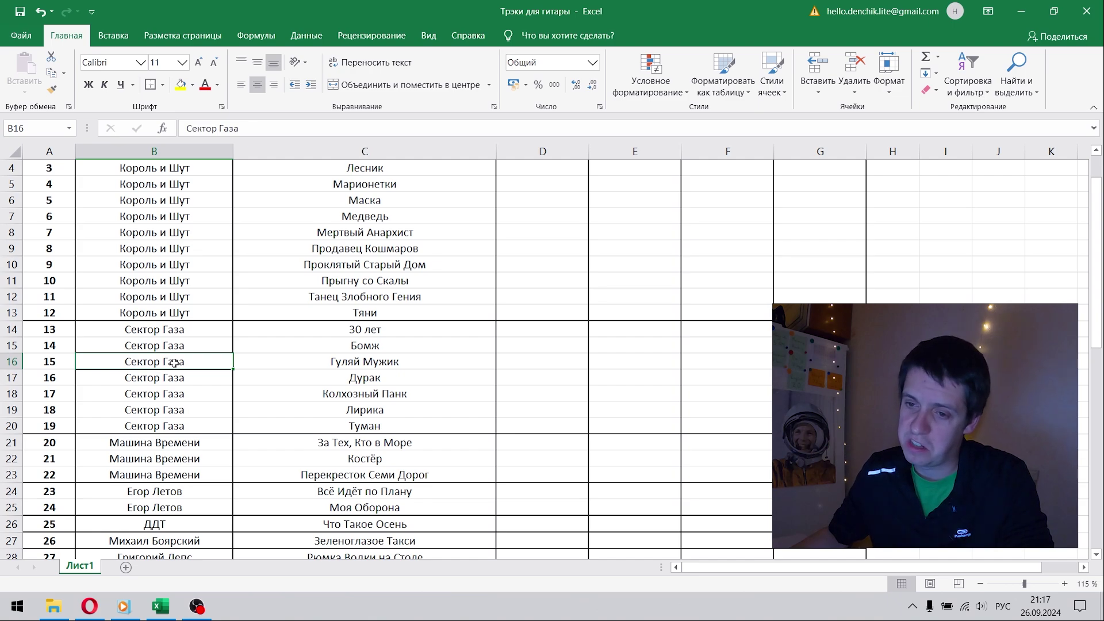
pyautogui.scroll(-4, 175, 363)
pyautogui.click(176, 264)
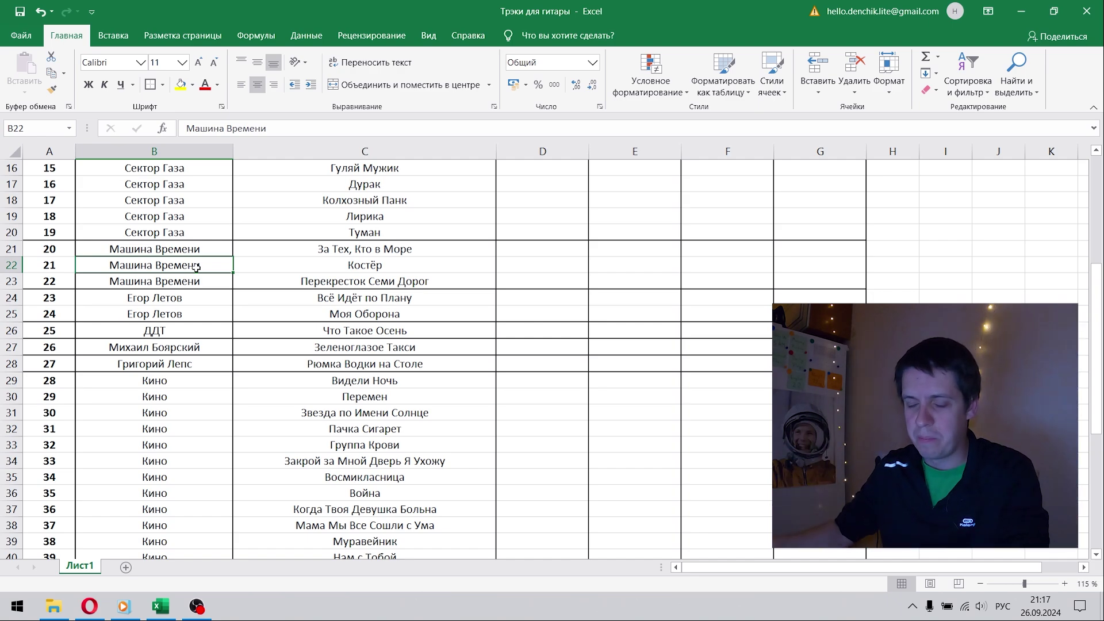
pyautogui.click(198, 299)
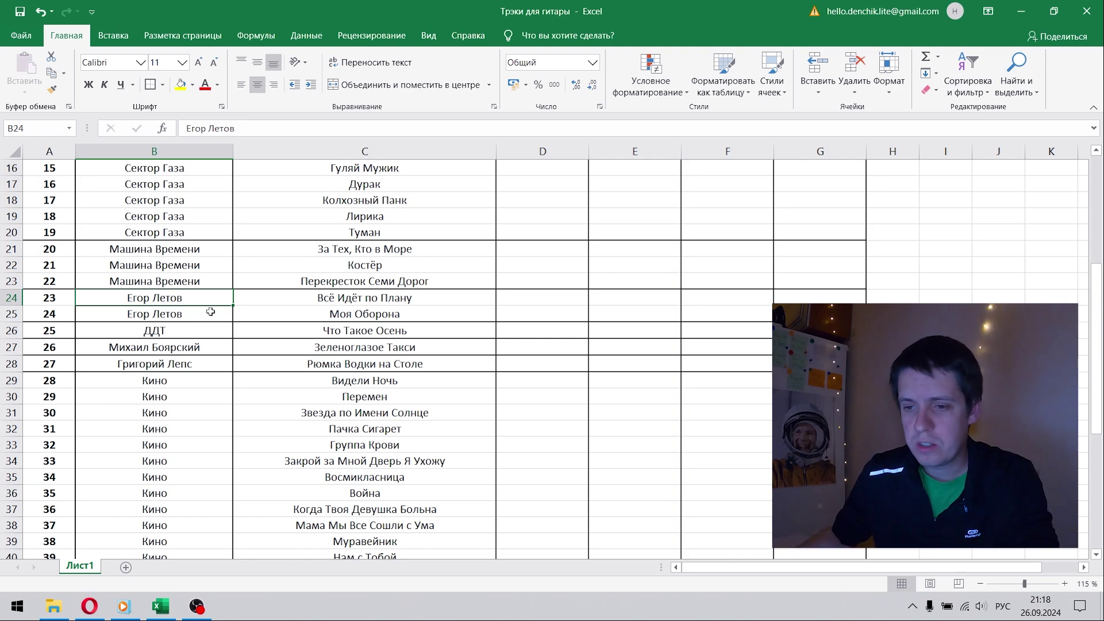
pyautogui.click(182, 330)
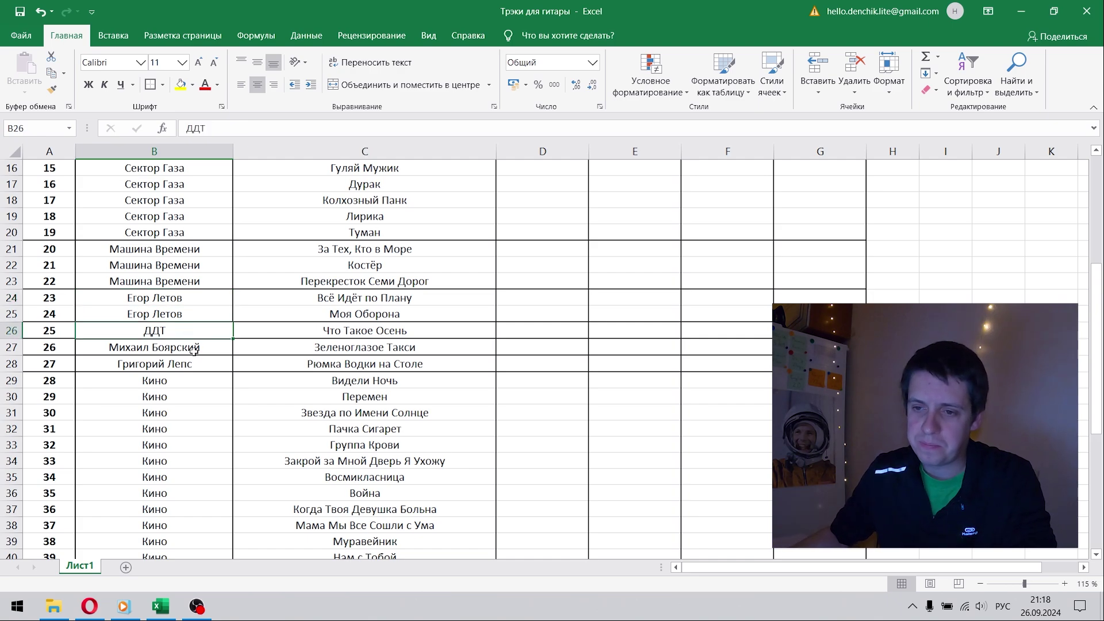
pyautogui.click(197, 348)
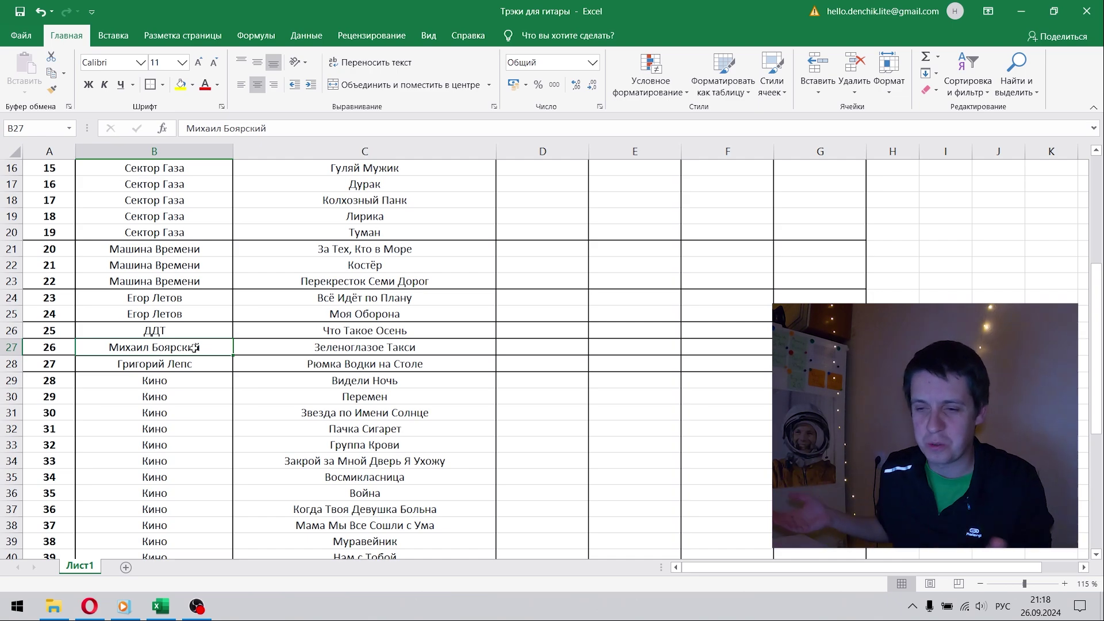
# Check the Зеленоглазое Такси entry and Григорий Лепс's Рюмка Водки на Столе.
pyautogui.press('Right')
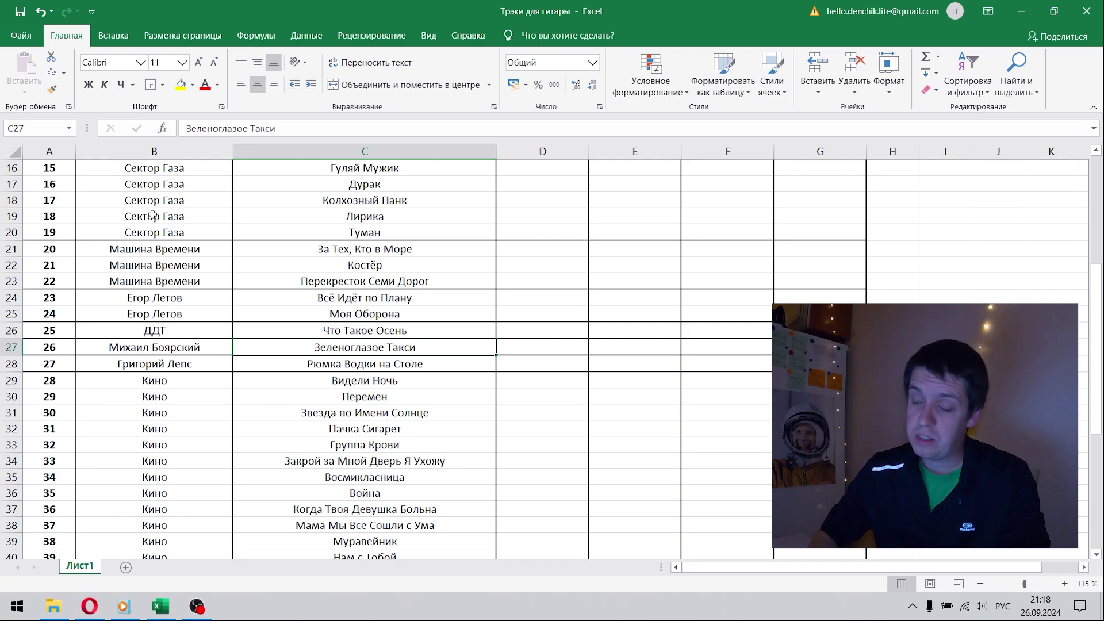
pyautogui.press('Down')
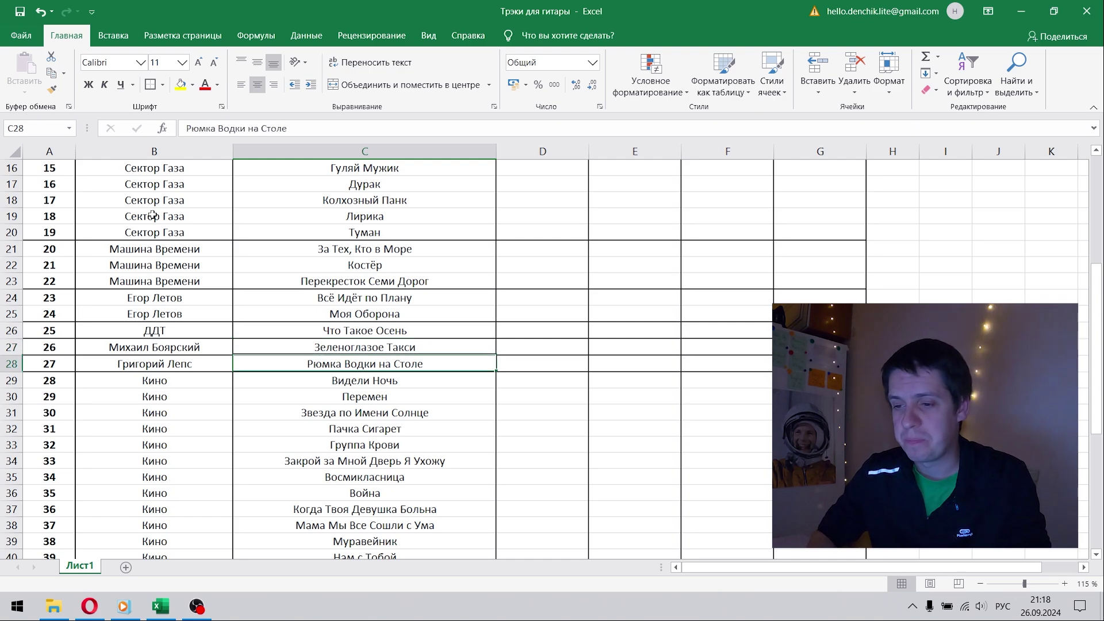
pyautogui.press('Left')
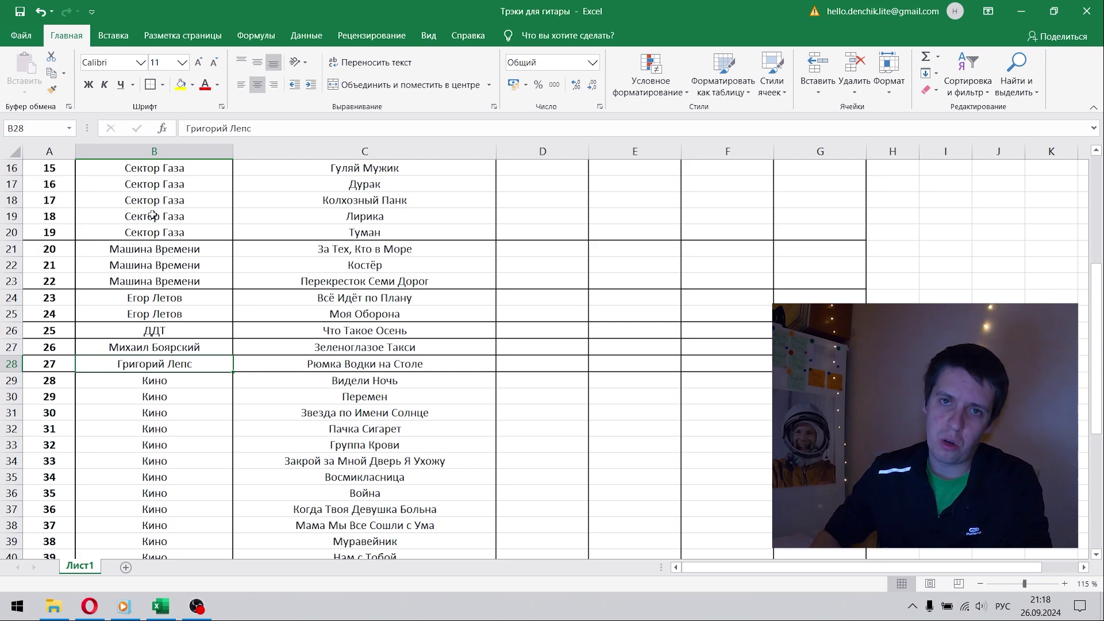
pyautogui.press('Right')
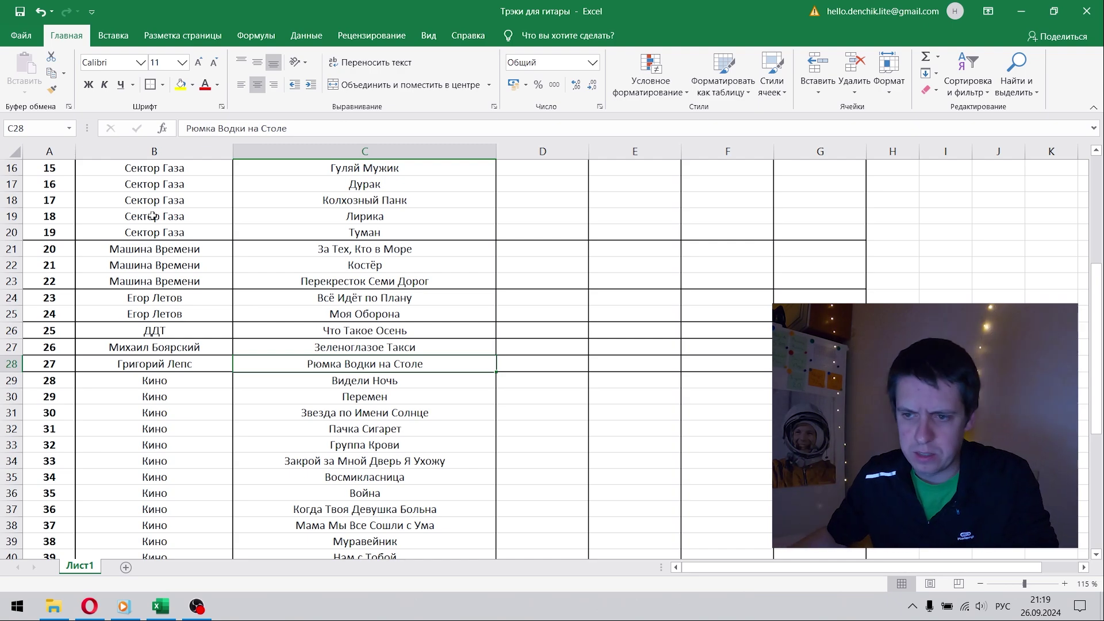
pyautogui.scroll(-3, 155, 233)
# Review the Кино tracks, including Видели Ночь, Восмикласница and Закрой за Мной Дверь Я Ухожу.
pyautogui.click(185, 283)
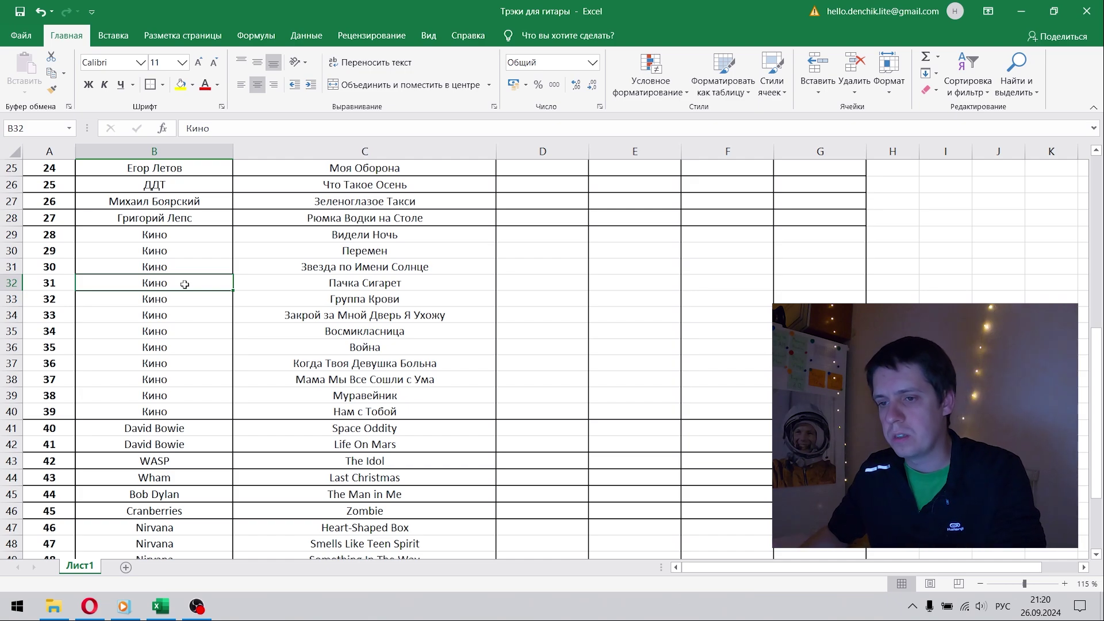
pyautogui.click(369, 239)
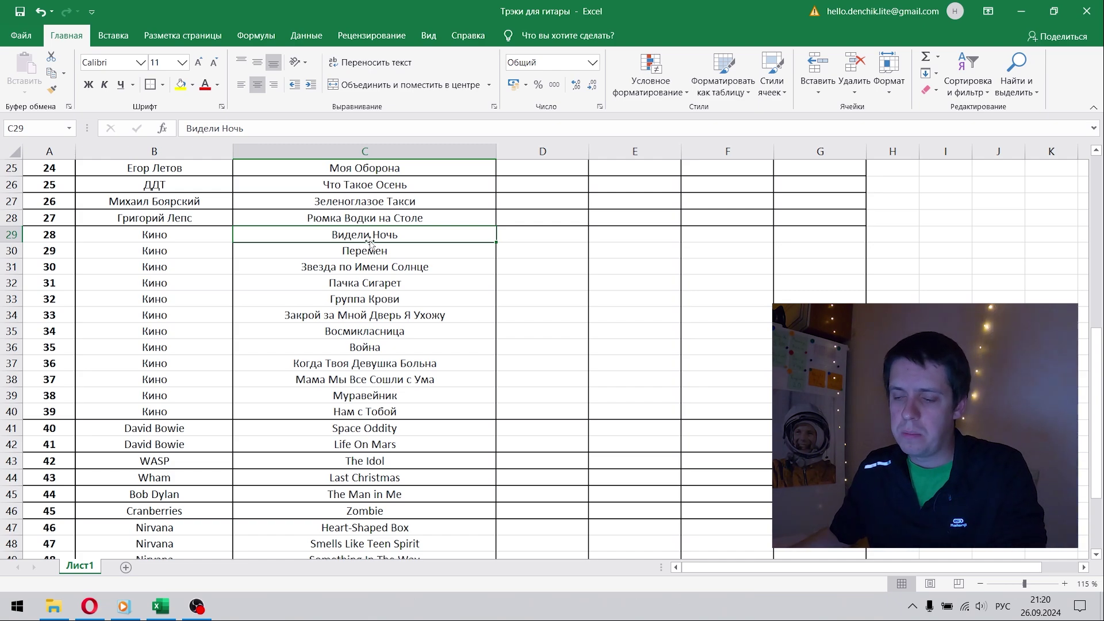
pyautogui.click(333, 380)
pyautogui.click(407, 331)
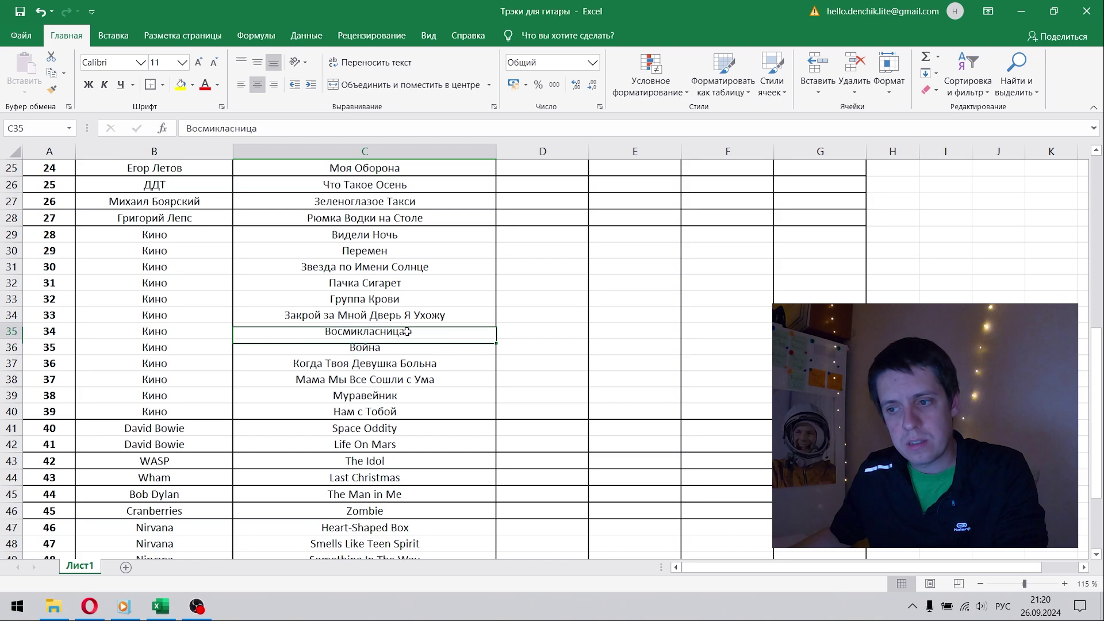
pyautogui.click(402, 311)
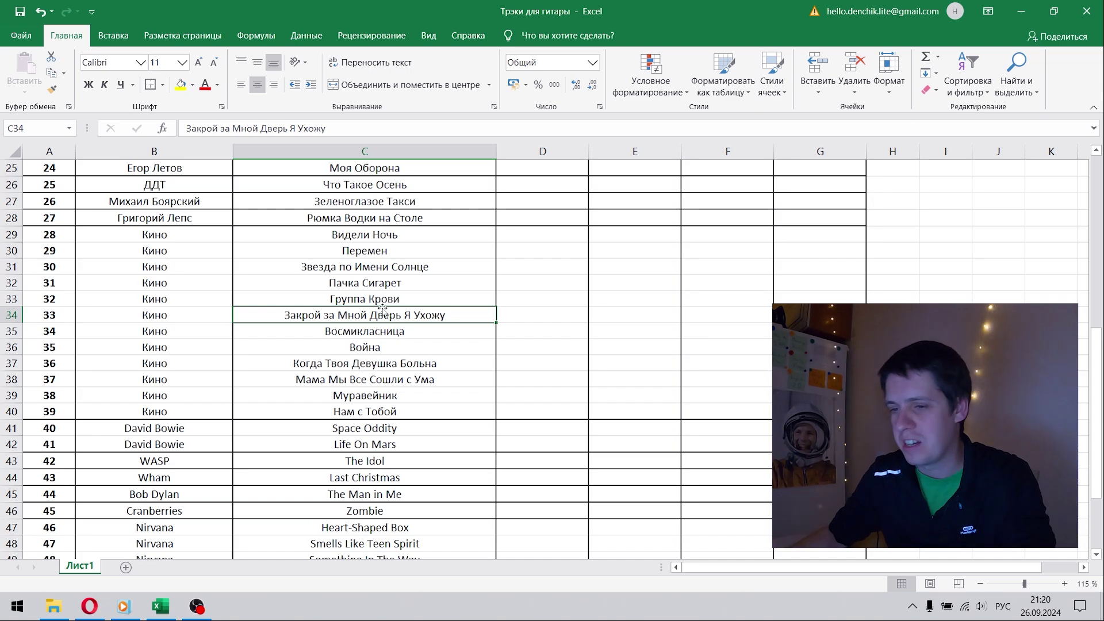
pyautogui.scroll(-2, 218, 336)
# Check David Bowie's Space Oddity and Life On Mars, WASP's The Idol, Wham's Last Christmas.
pyautogui.click(219, 335)
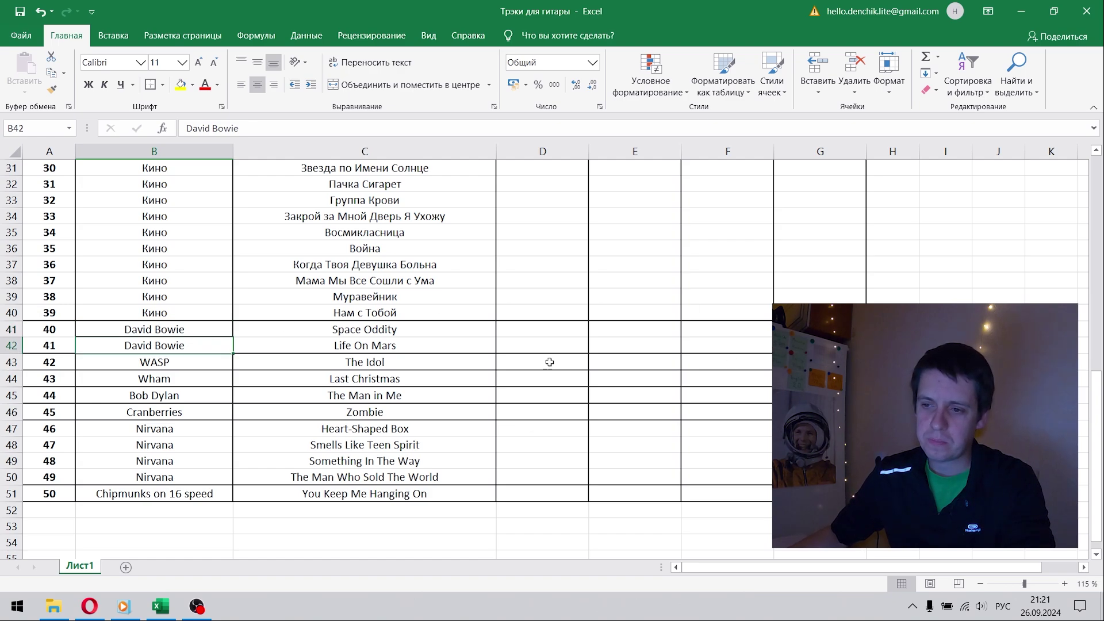
pyautogui.click(475, 328)
pyautogui.click(471, 349)
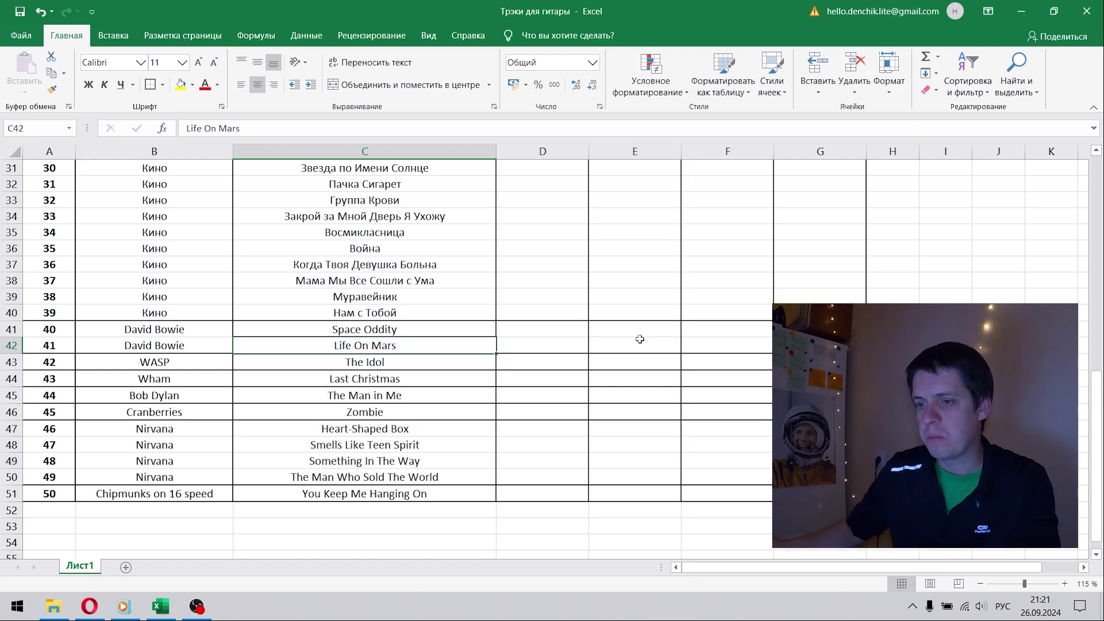
pyautogui.click(212, 363)
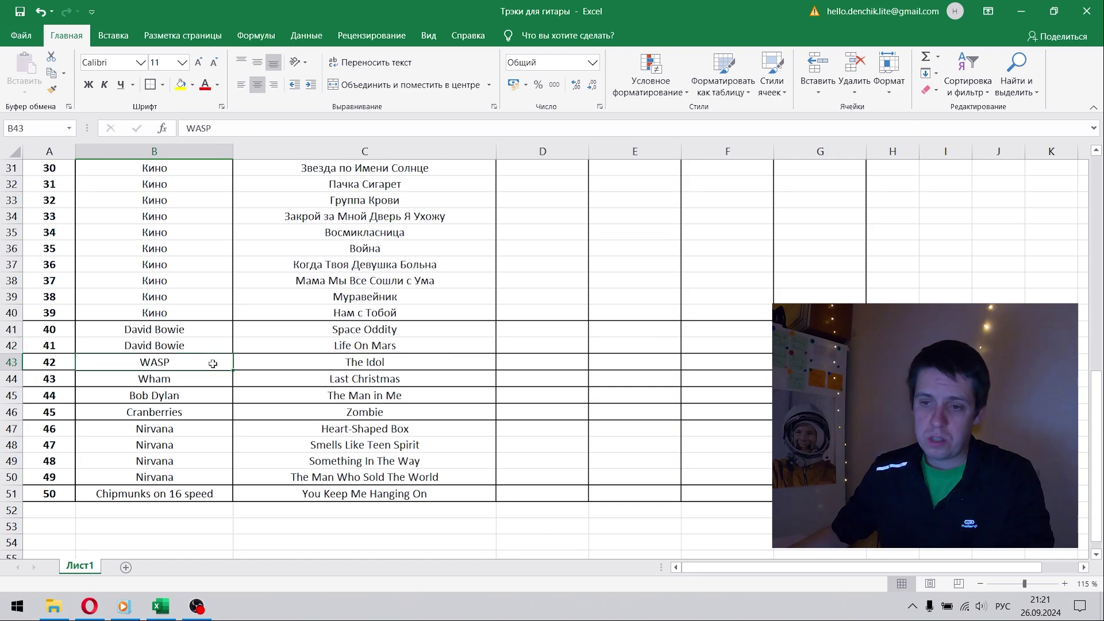
pyautogui.click(438, 356)
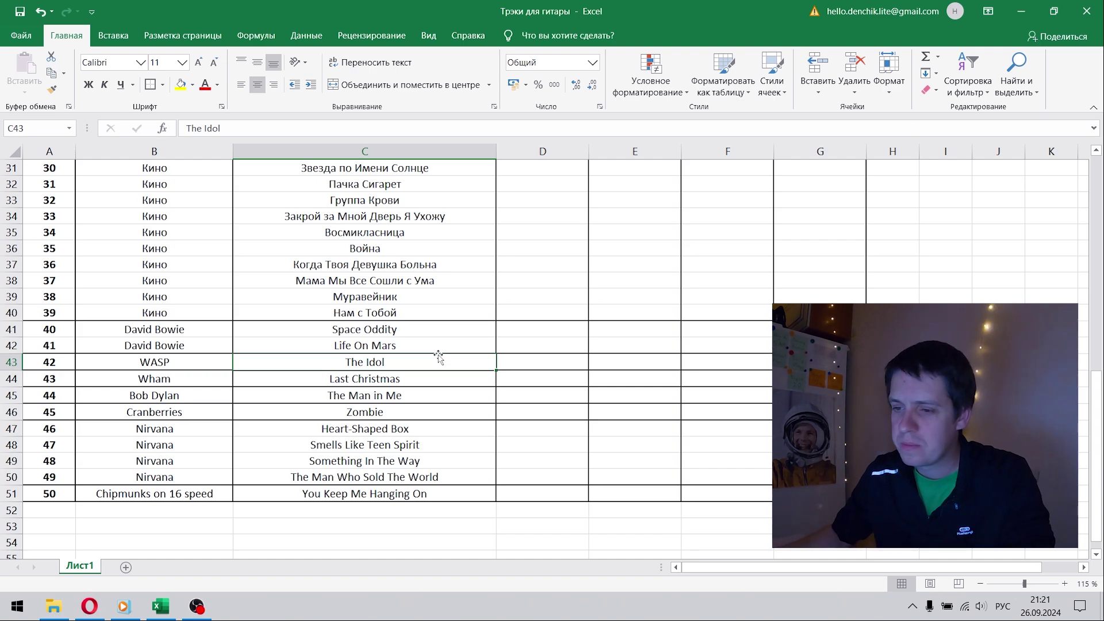
pyautogui.click(151, 378)
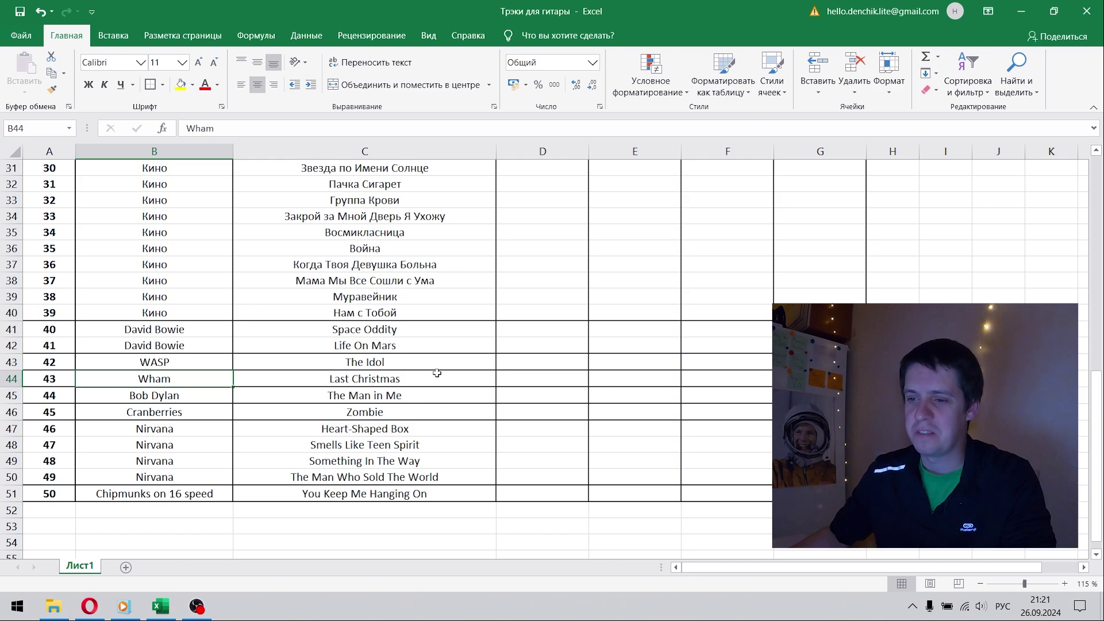
pyautogui.click(435, 379)
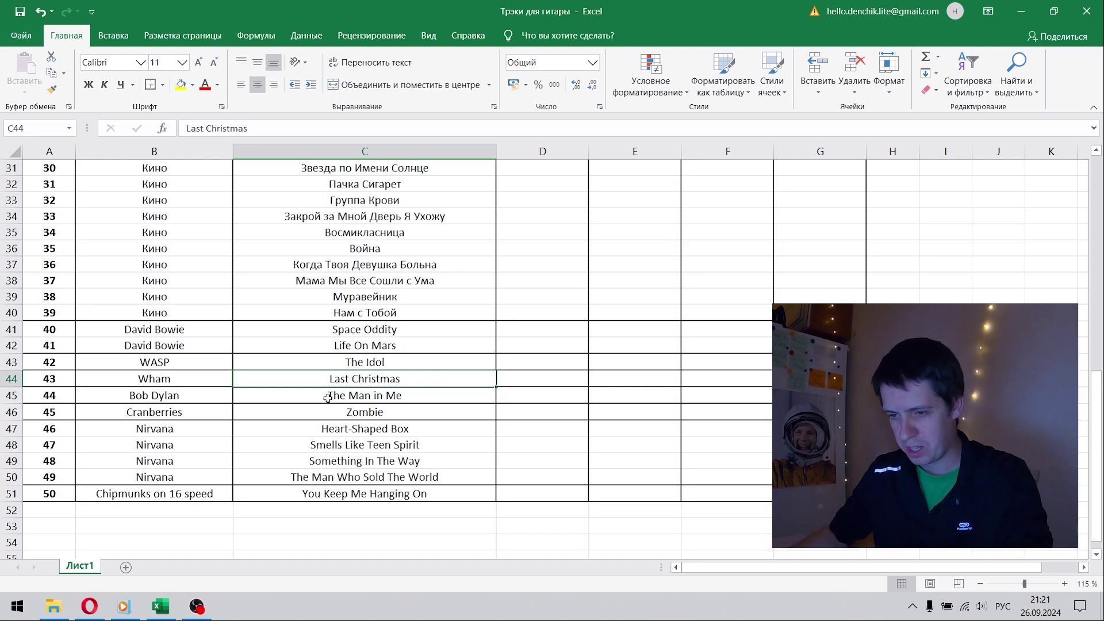
# Check the Bob Dylan entry, the Cranberries' Zombie and the Nirvana artist entries.
pyautogui.click(199, 393)
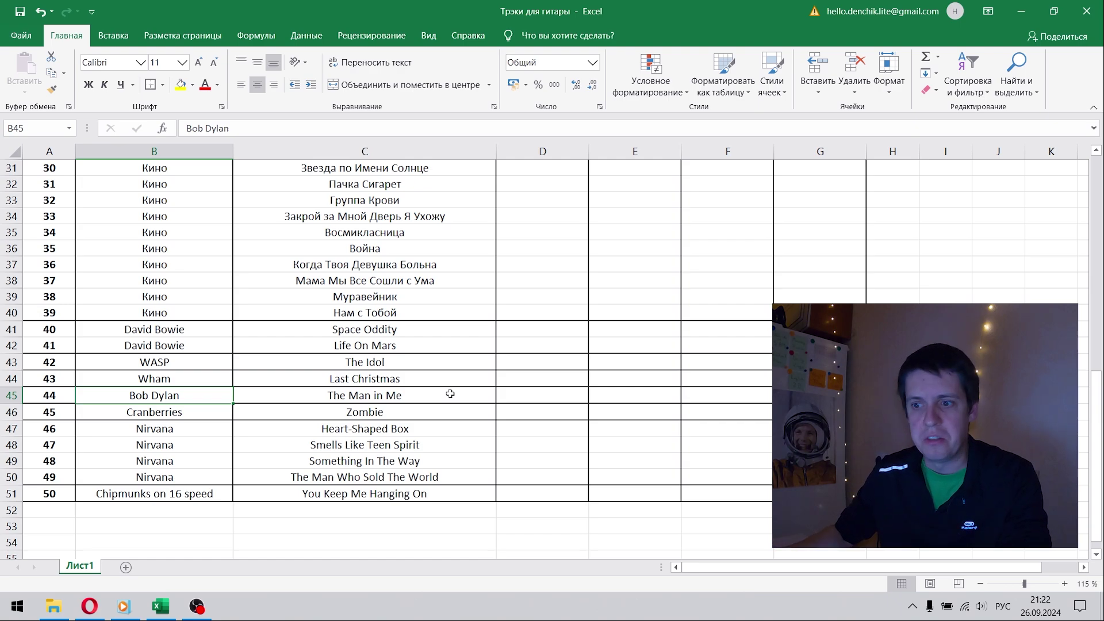
pyautogui.click(422, 409)
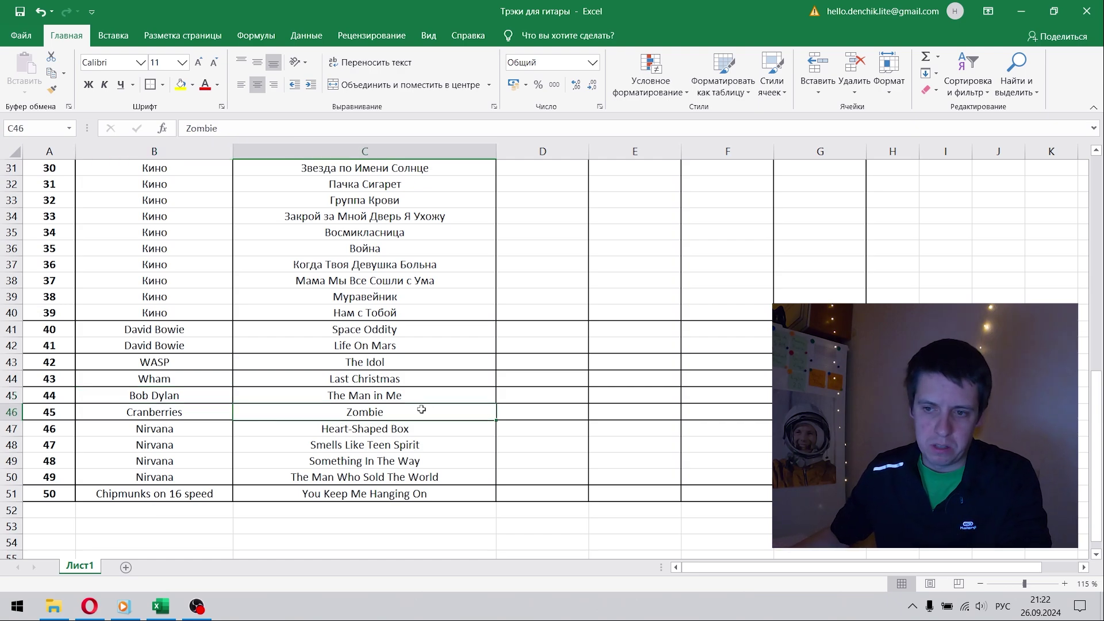
pyautogui.click(157, 413)
pyautogui.click(465, 416)
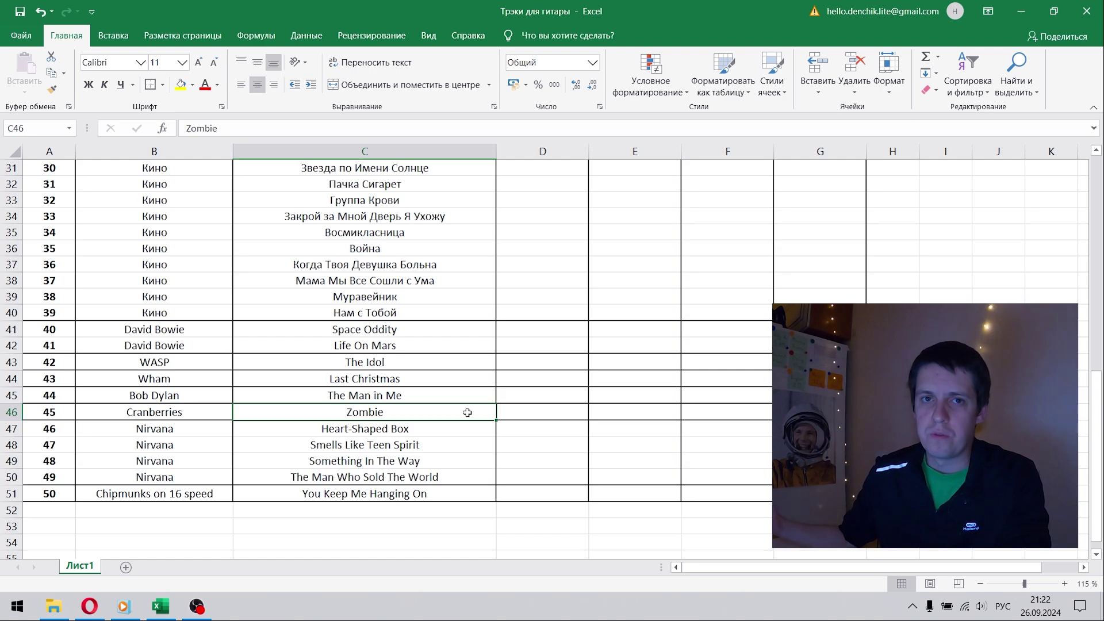
pyautogui.click(198, 432)
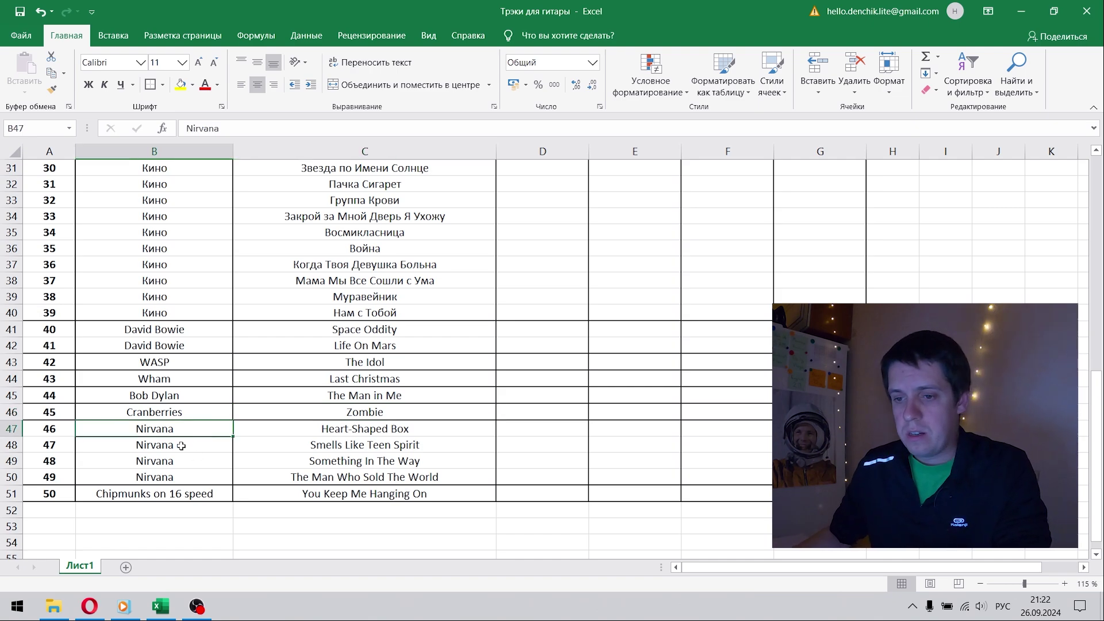
pyautogui.click(192, 465)
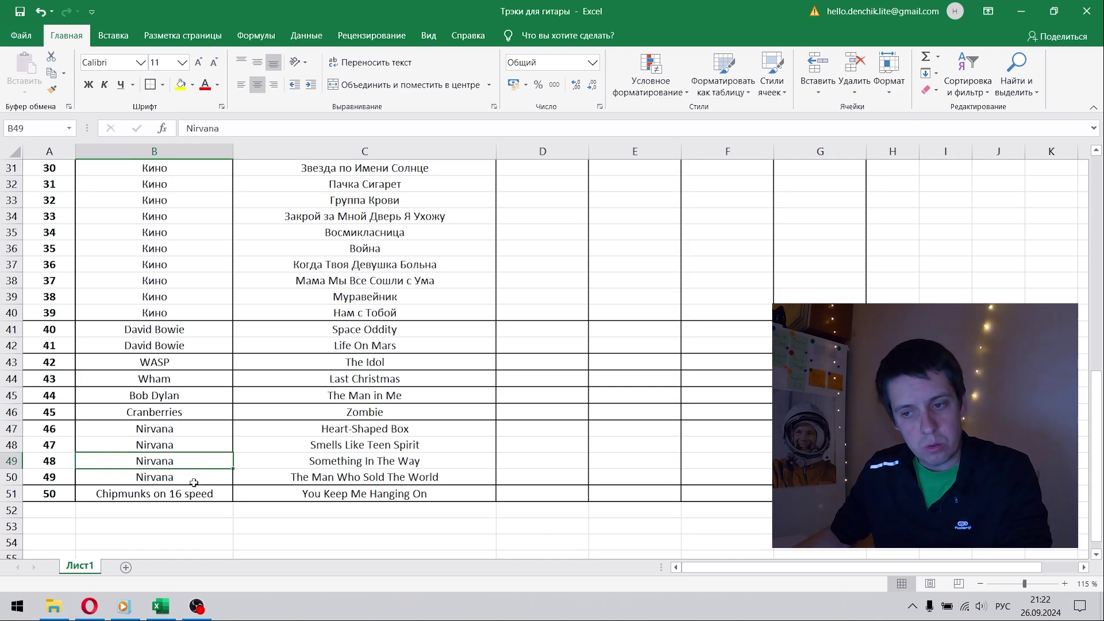
pyautogui.click(190, 446)
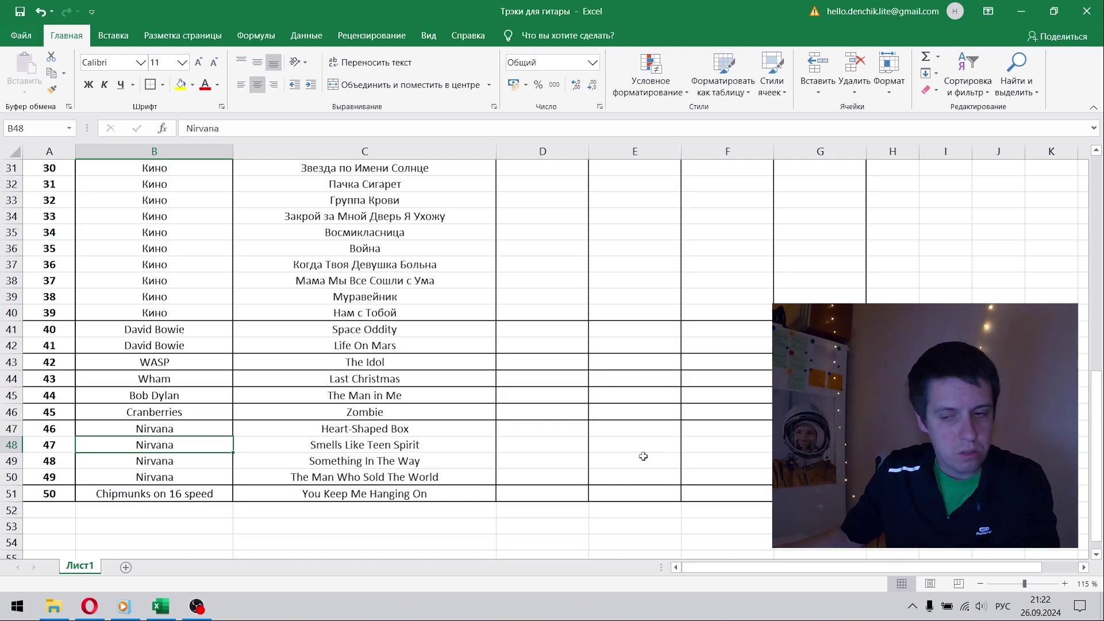
# Inspect the last song, Chipmunks on 16 speed, and select the cell just below the list.
pyautogui.click(226, 498)
pyautogui.click(304, 498)
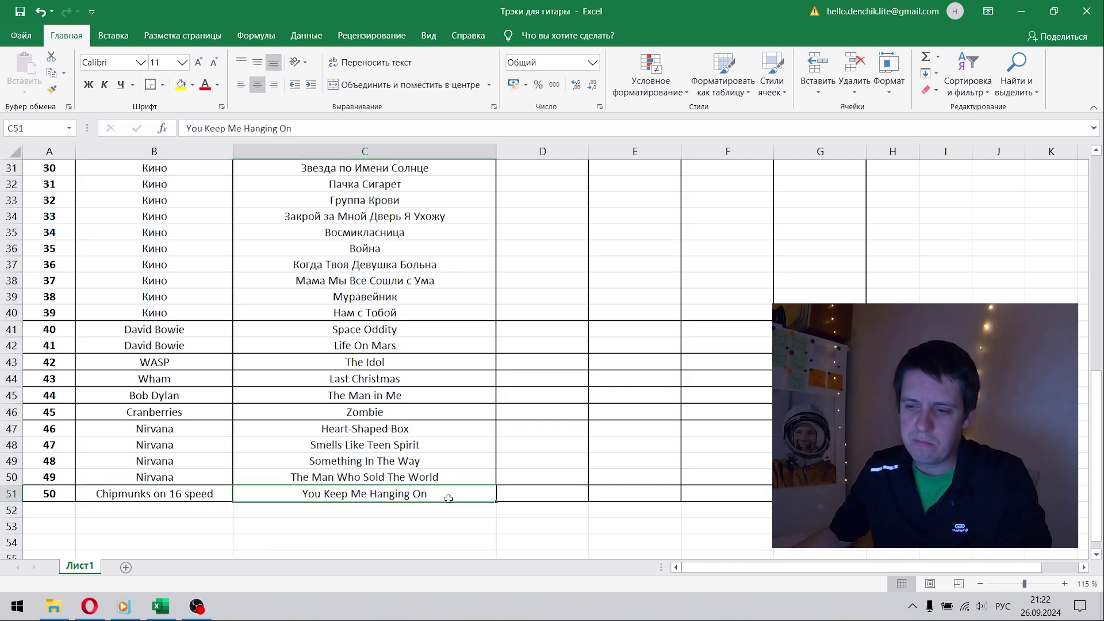
pyautogui.click(366, 510)
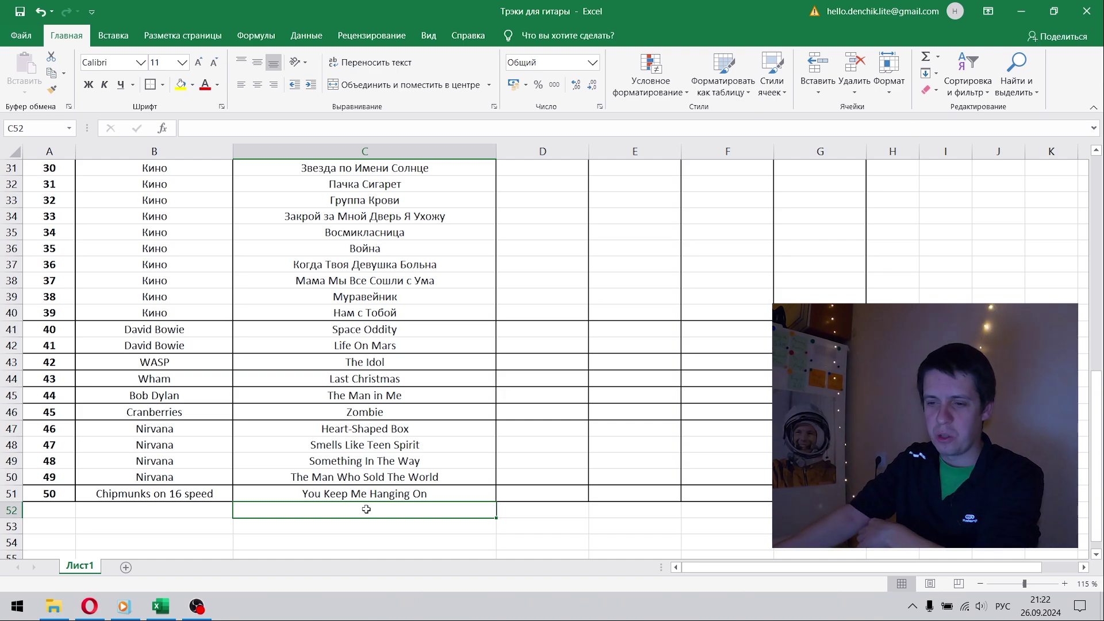
pyautogui.click(157, 492)
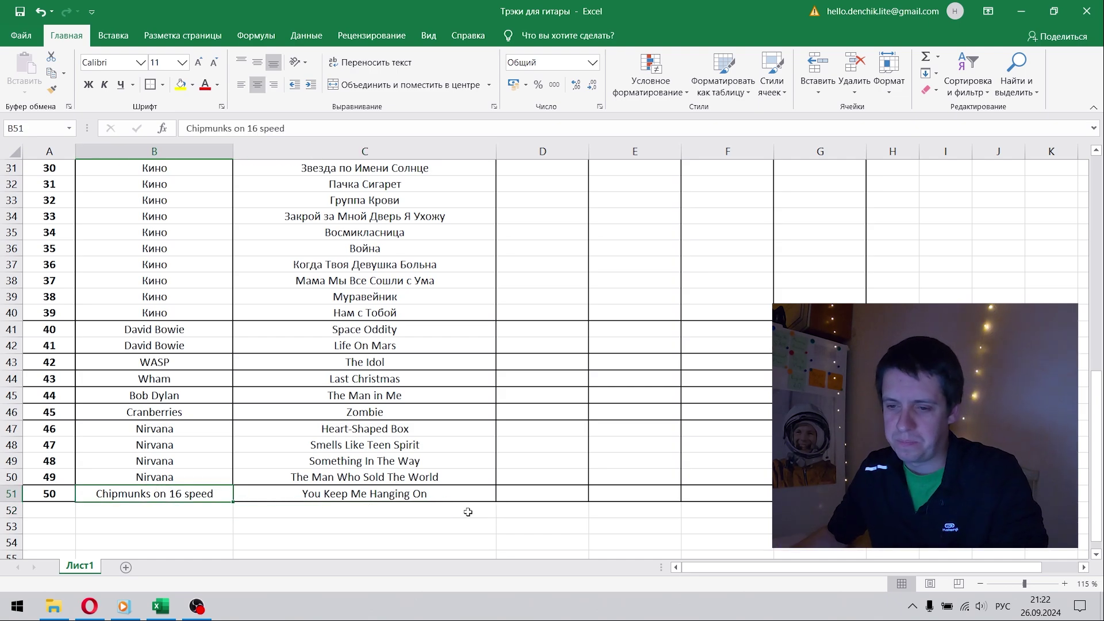
pyautogui.click(373, 508)
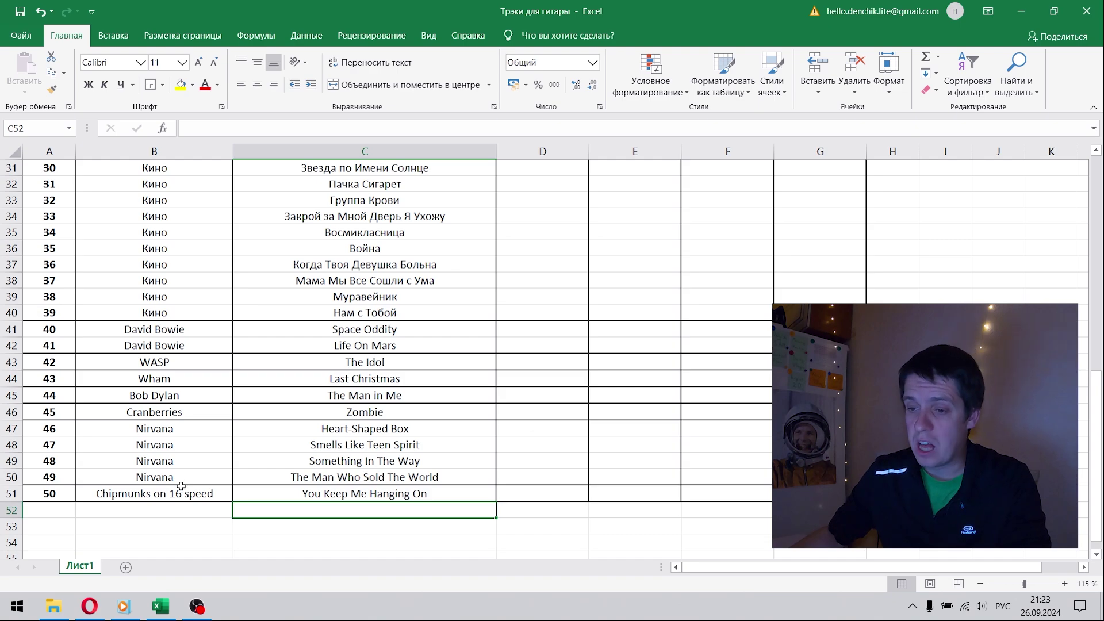
pyautogui.scroll(1, 182, 486)
pyautogui.scroll(4, 259, 478)
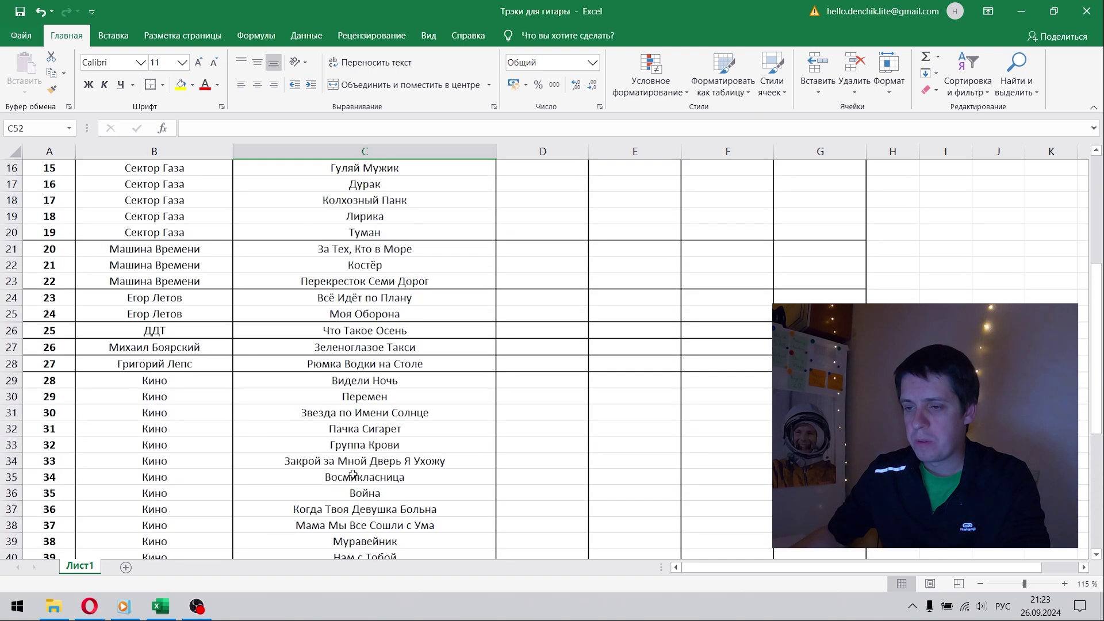
pyautogui.scroll(-5, 353, 475)
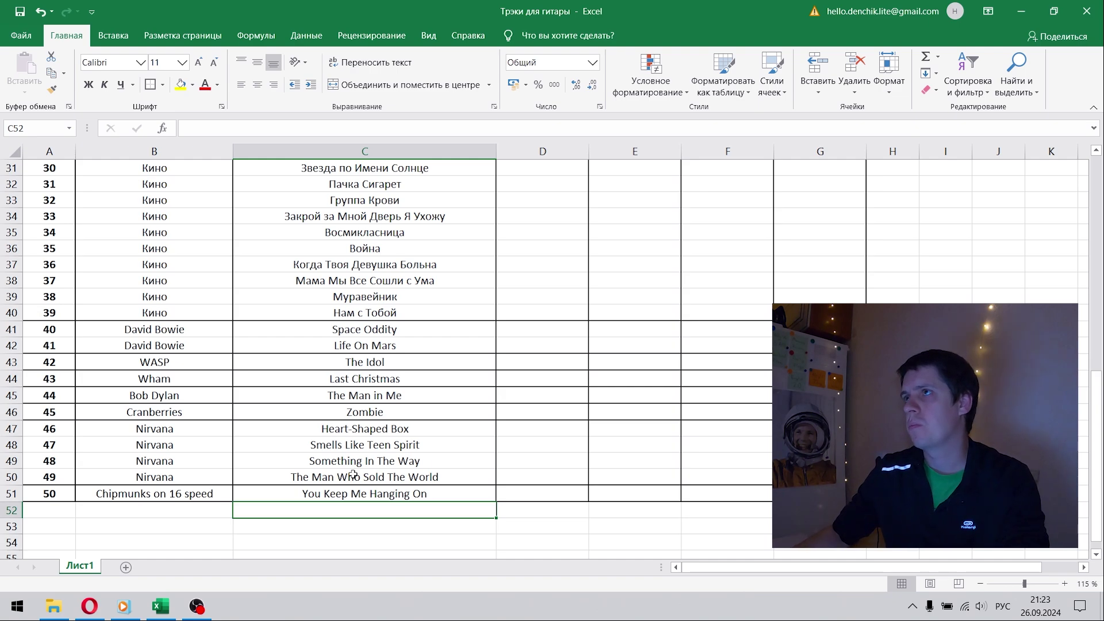
pyautogui.scroll(3, 352, 474)
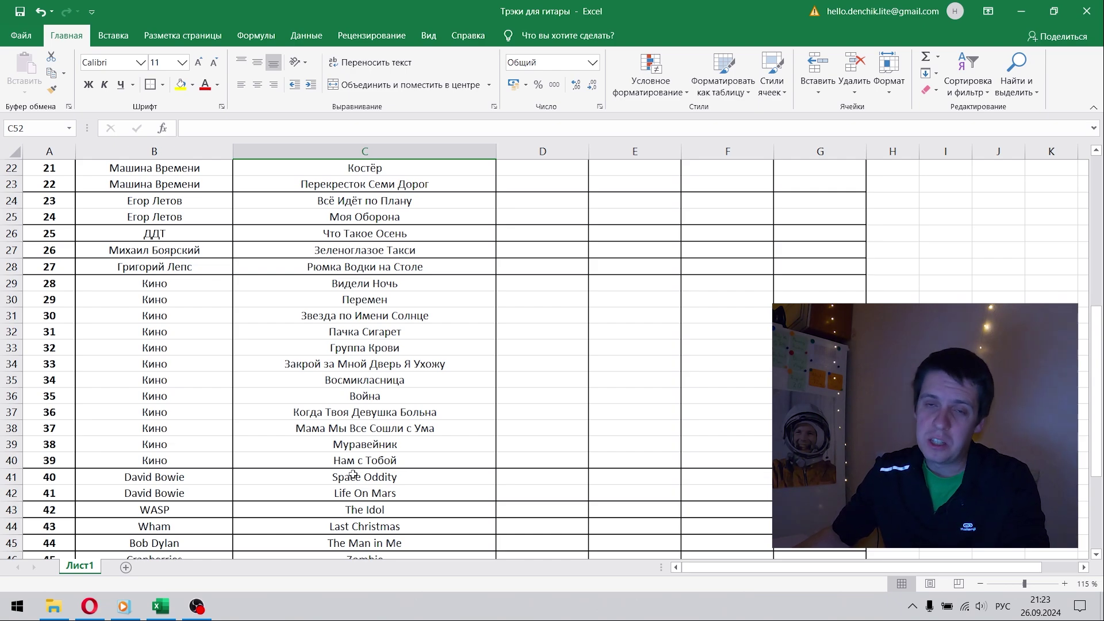
pyautogui.scroll(6, 353, 475)
pyautogui.scroll(1, 347, 474)
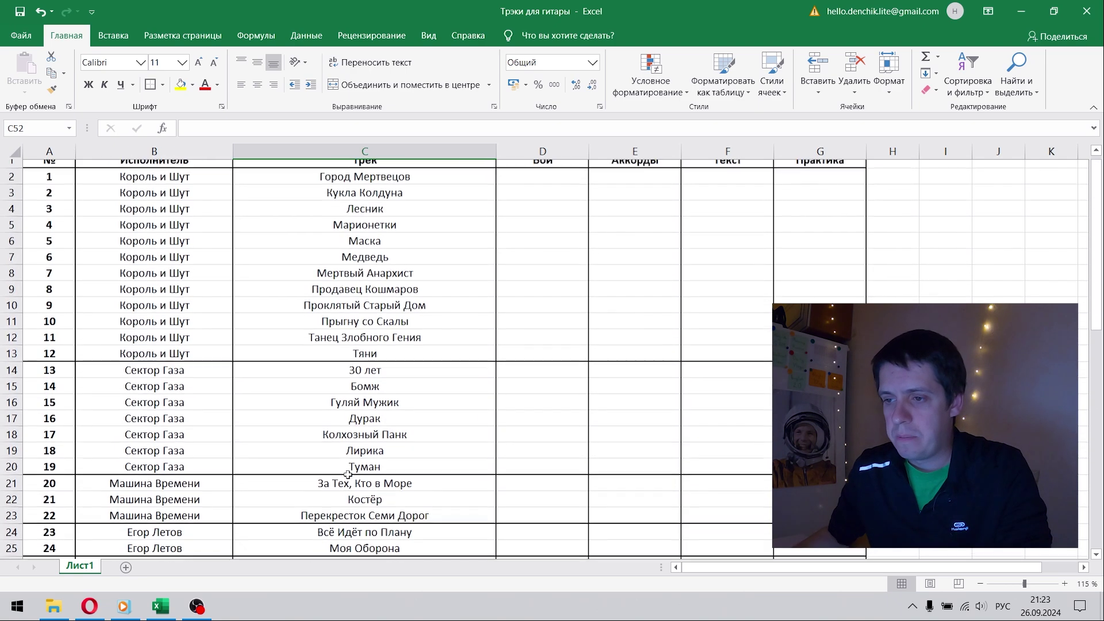
# Look over the rating column headers and the first rows of the Бой column.
pyautogui.click(556, 168)
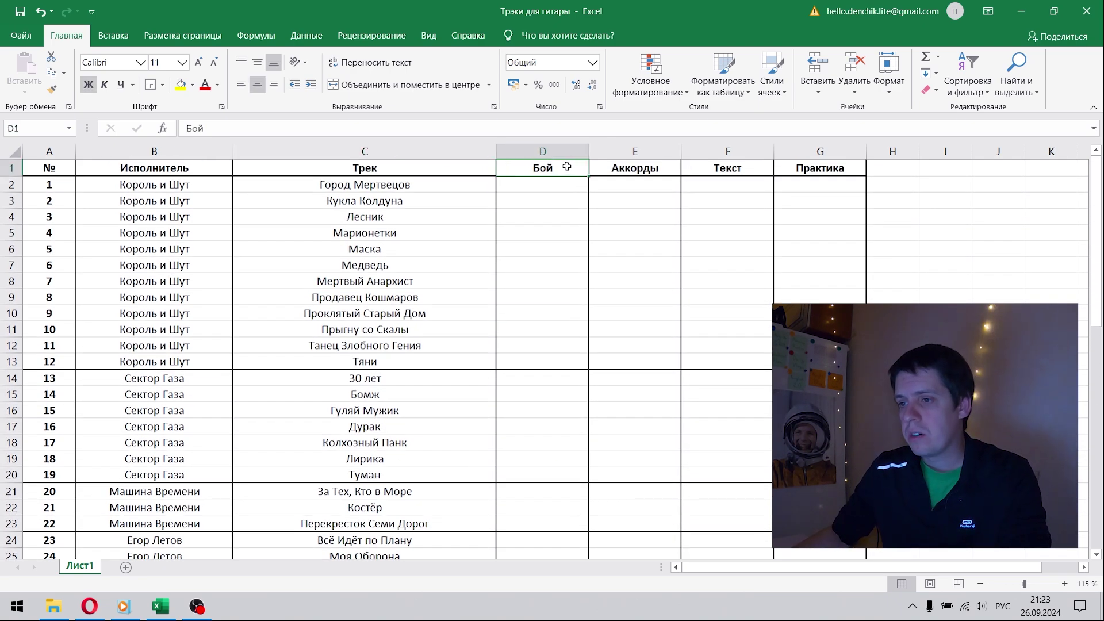
pyautogui.click(620, 169)
pyautogui.click(759, 168)
pyautogui.click(830, 169)
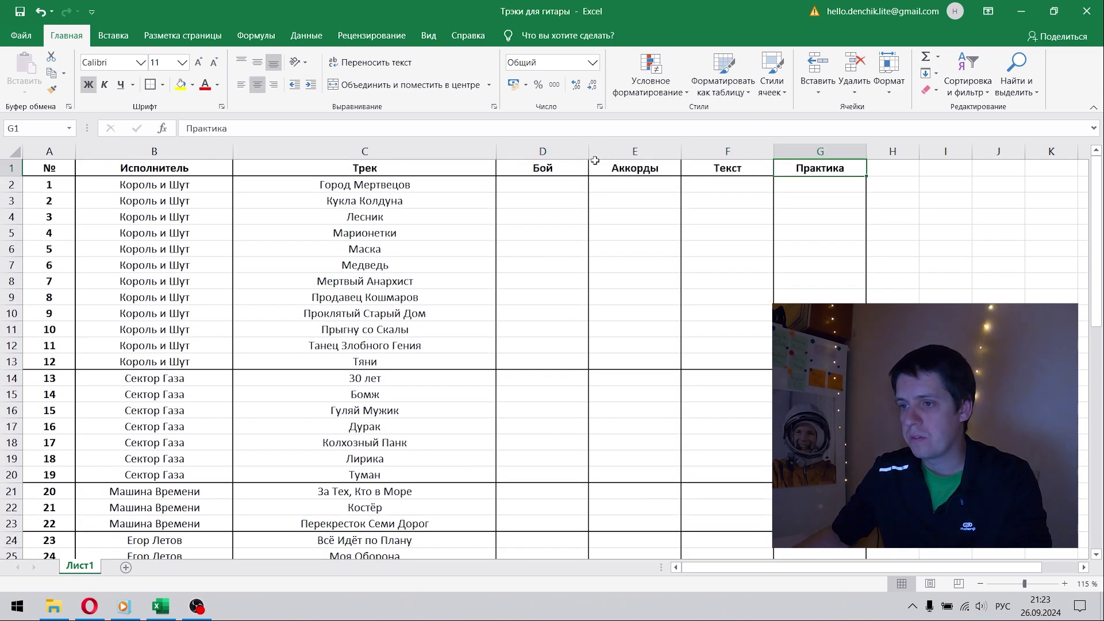
pyautogui.click(572, 168)
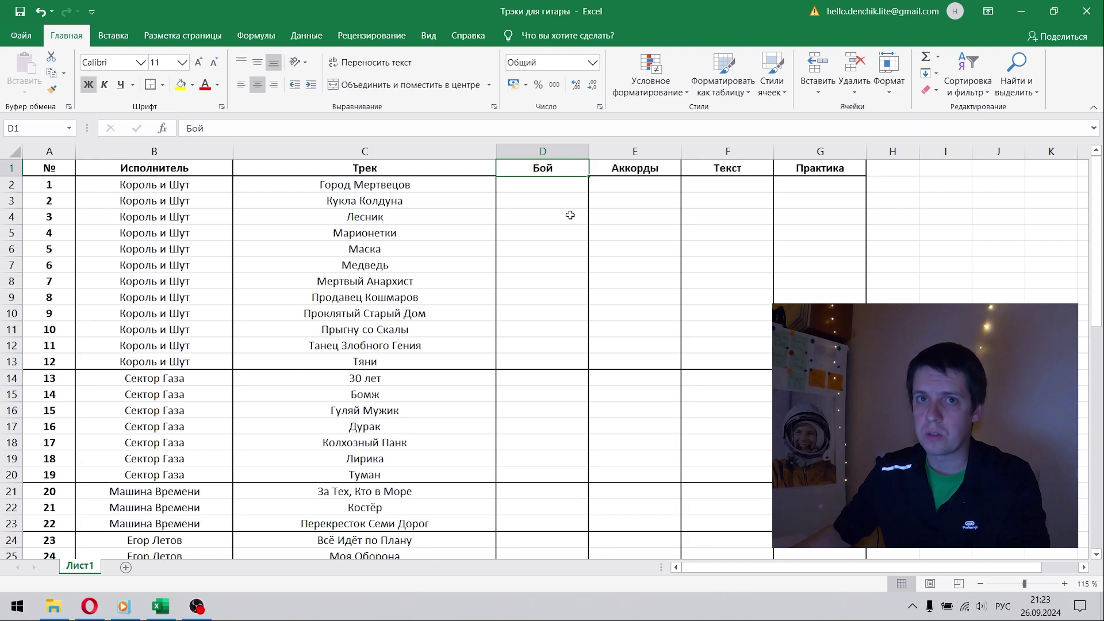
pyautogui.click(551, 200)
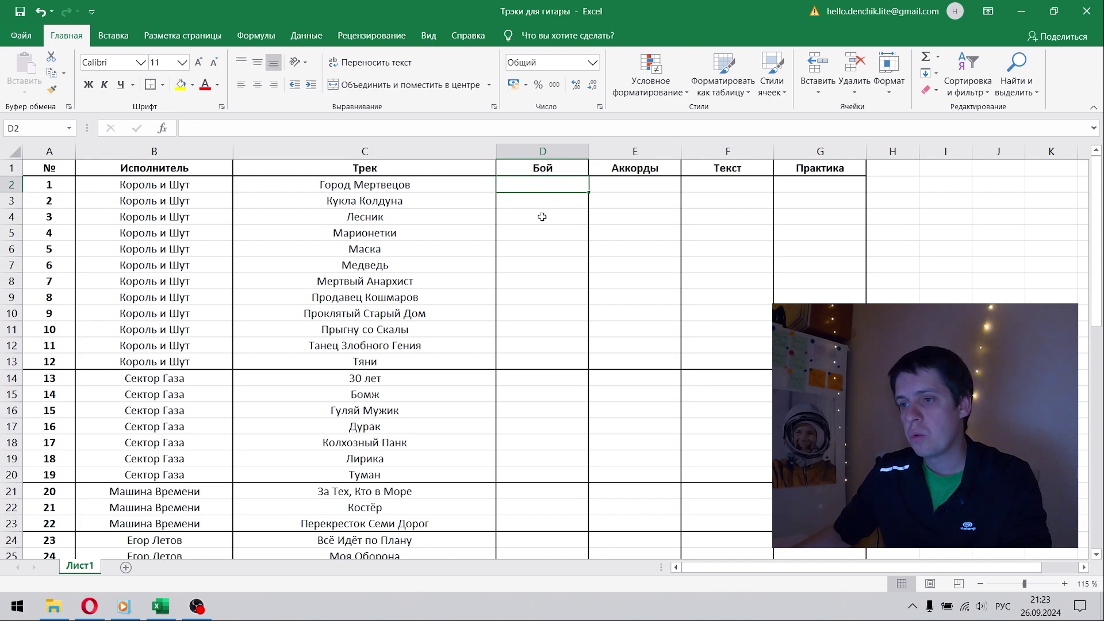
pyautogui.click(543, 223)
pyautogui.click(545, 267)
pyautogui.click(538, 297)
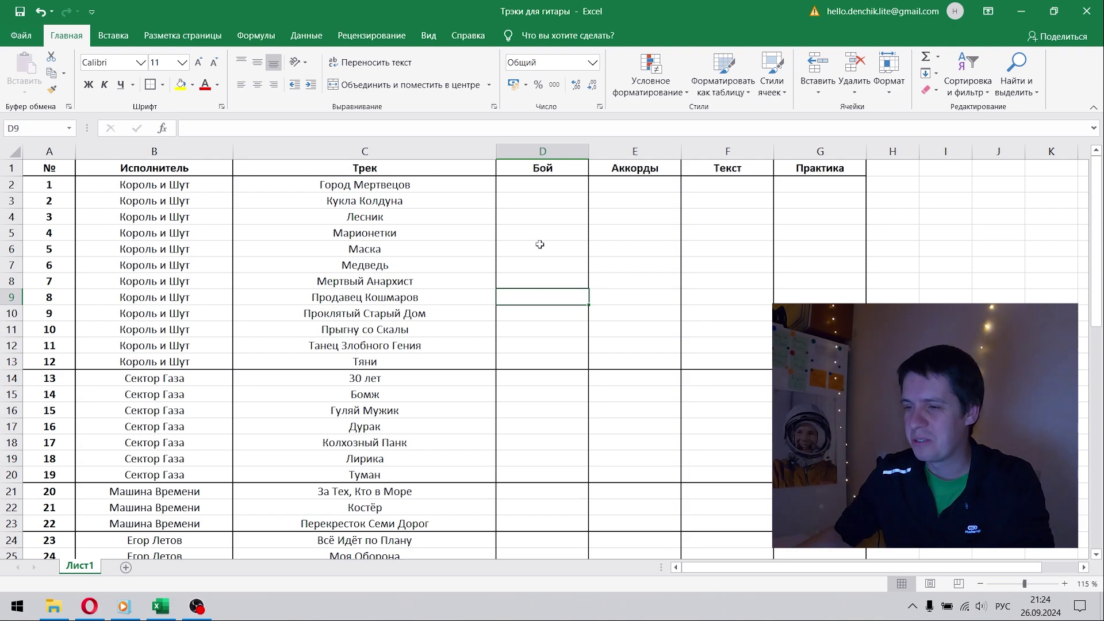
# Select cell D3, song 2's Бой cell, for the strumming rating.
pyautogui.click(553, 184)
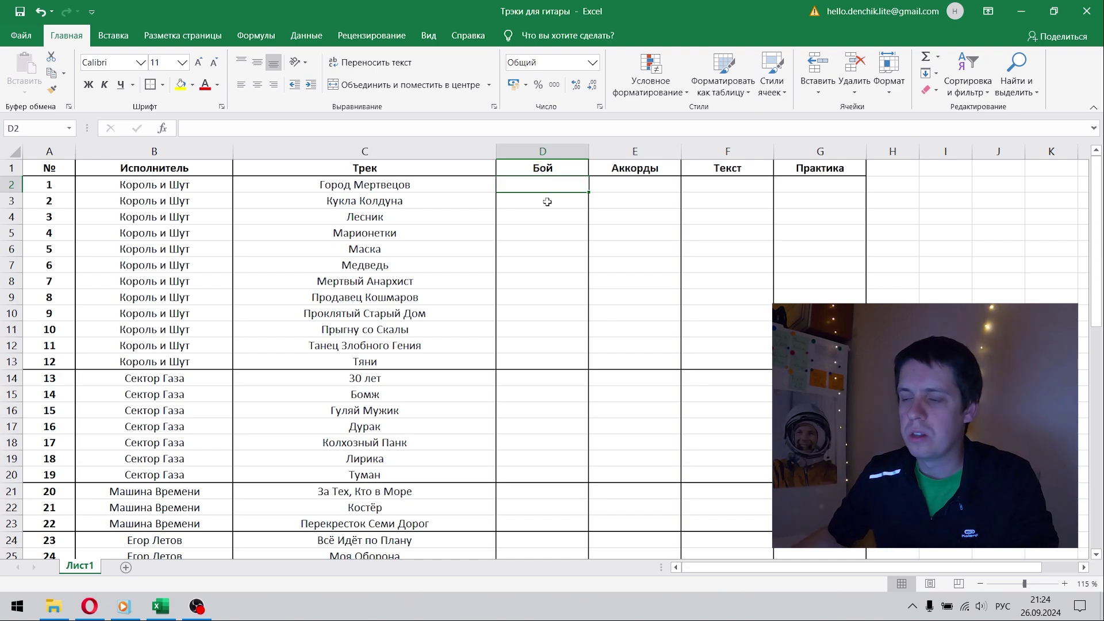
pyautogui.click(546, 203)
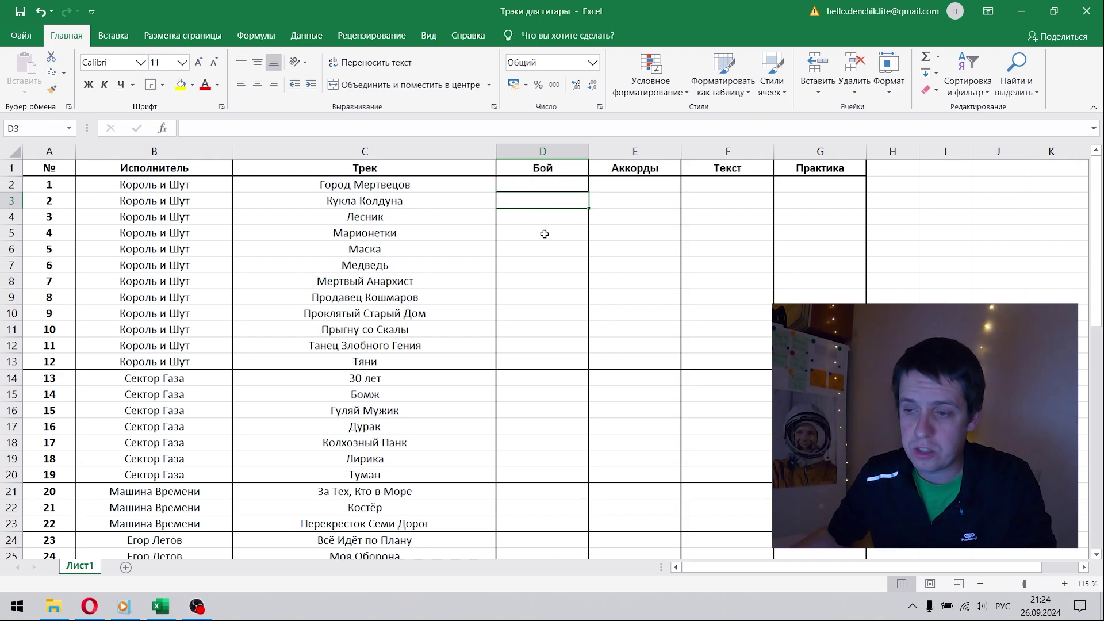
pyautogui.click(547, 233)
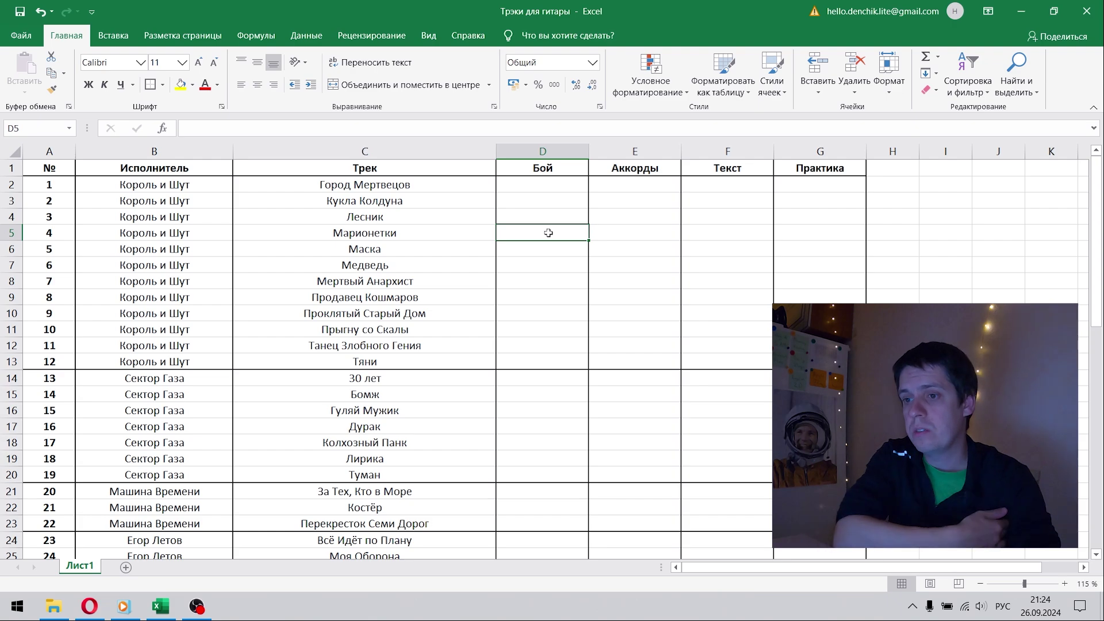
pyautogui.click(546, 204)
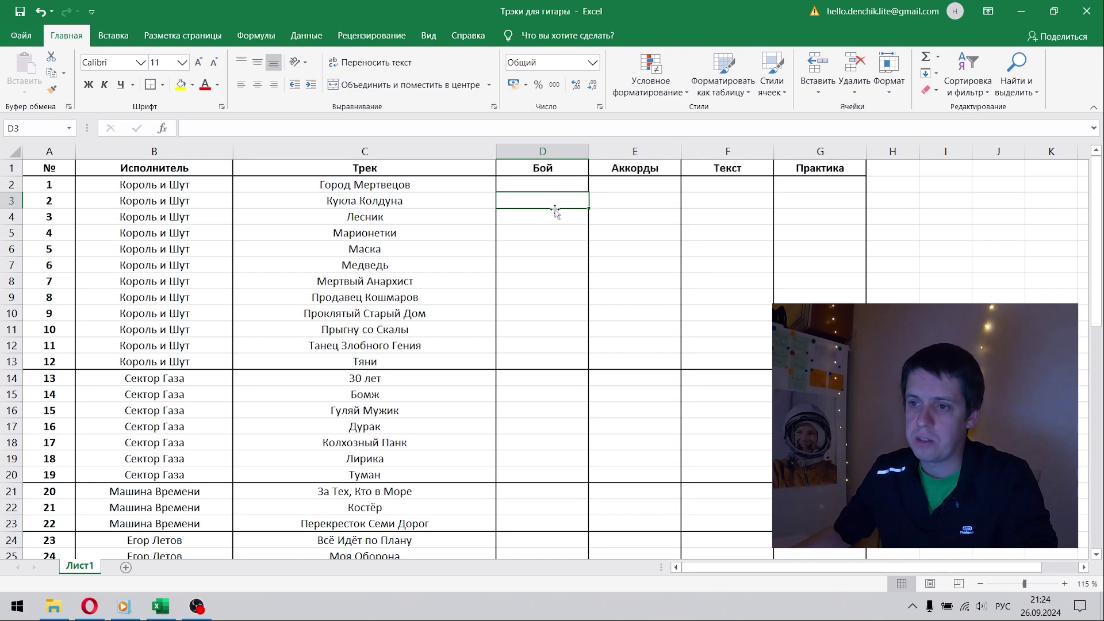
pyautogui.write('5')
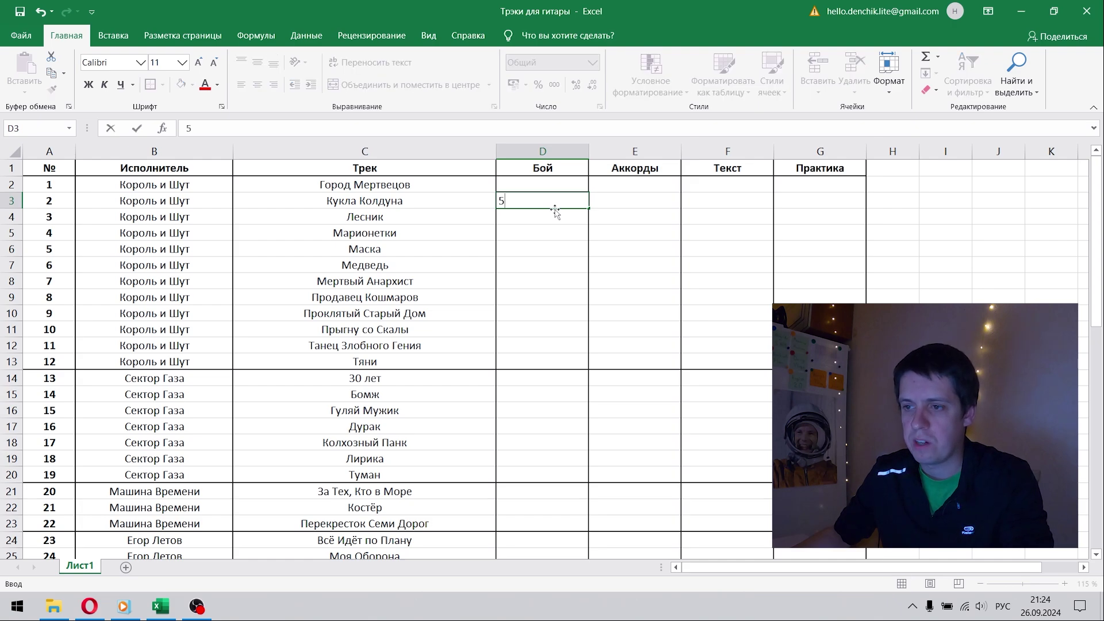
# Enter song 2's Бой rating of 5 and centre the Бой column.
pyautogui.press('Return')
pyautogui.click(542, 170)
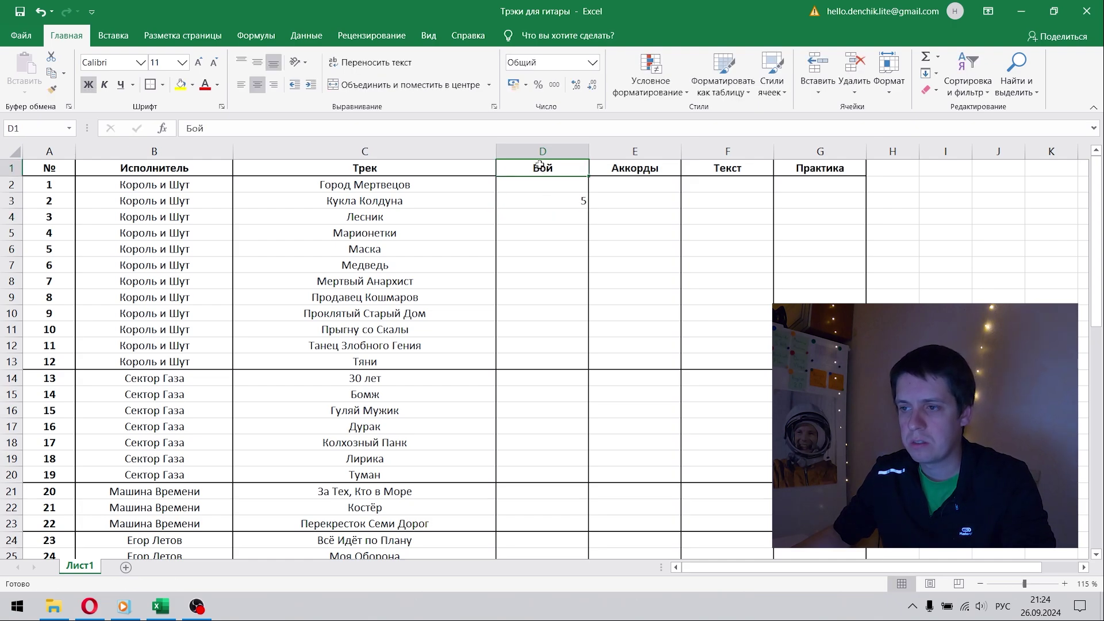
pyautogui.hotkey('ctrl', 'space')
pyautogui.click(257, 85)
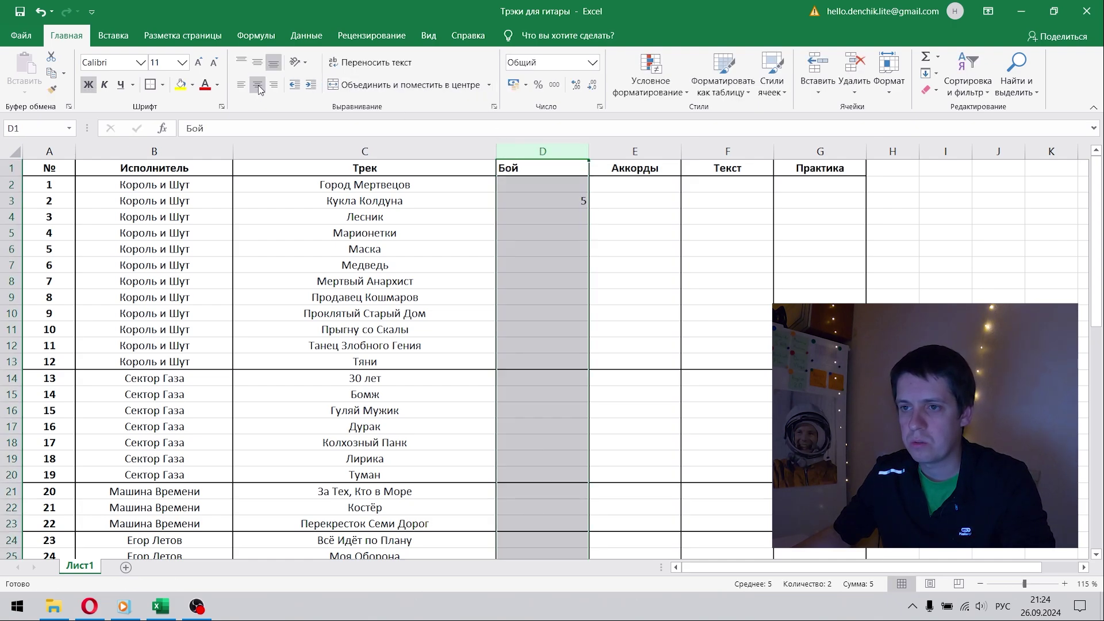
pyautogui.click(537, 247)
pyautogui.click(542, 204)
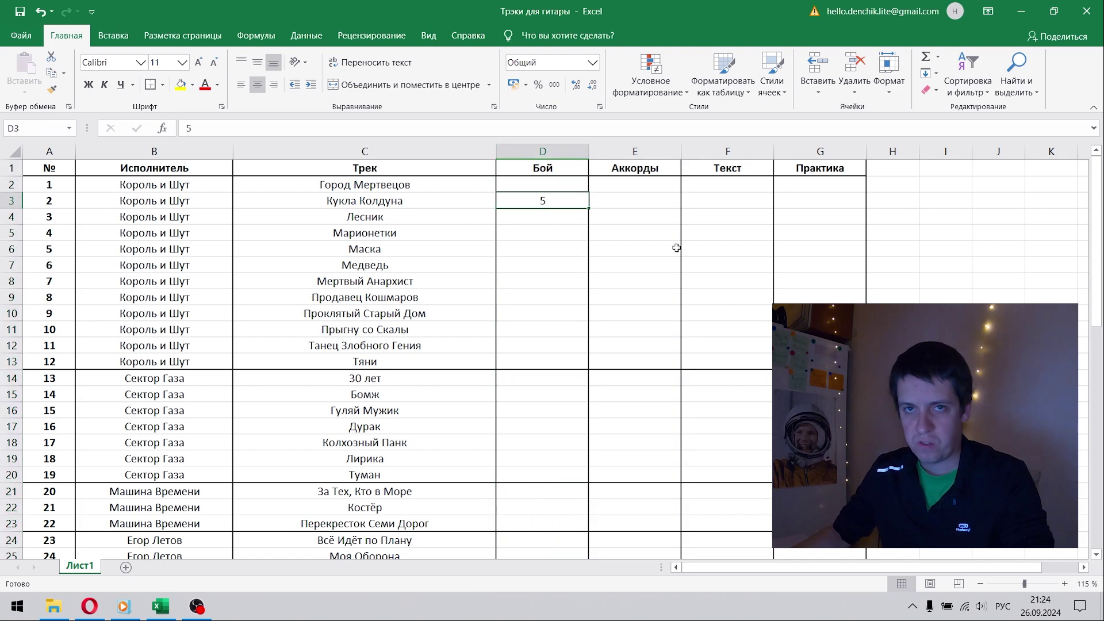
# Give song 2 an Аккорды rating of 5 and centre the Аккорды column.
pyautogui.click(652, 206)
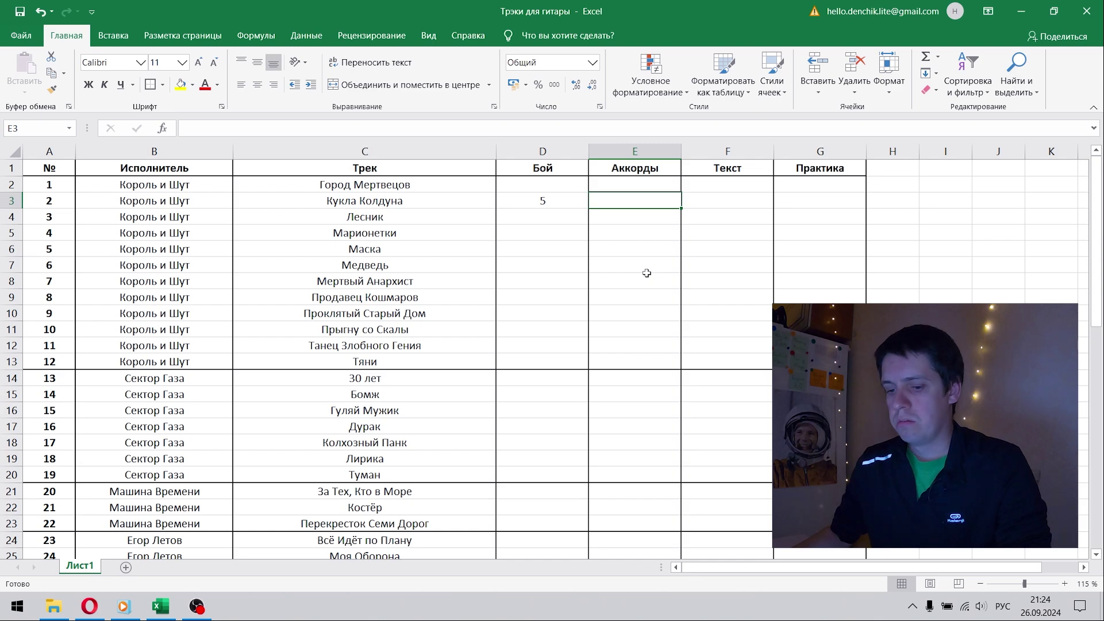
pyautogui.write('5')
pyautogui.press('Return')
pyautogui.click(634, 152)
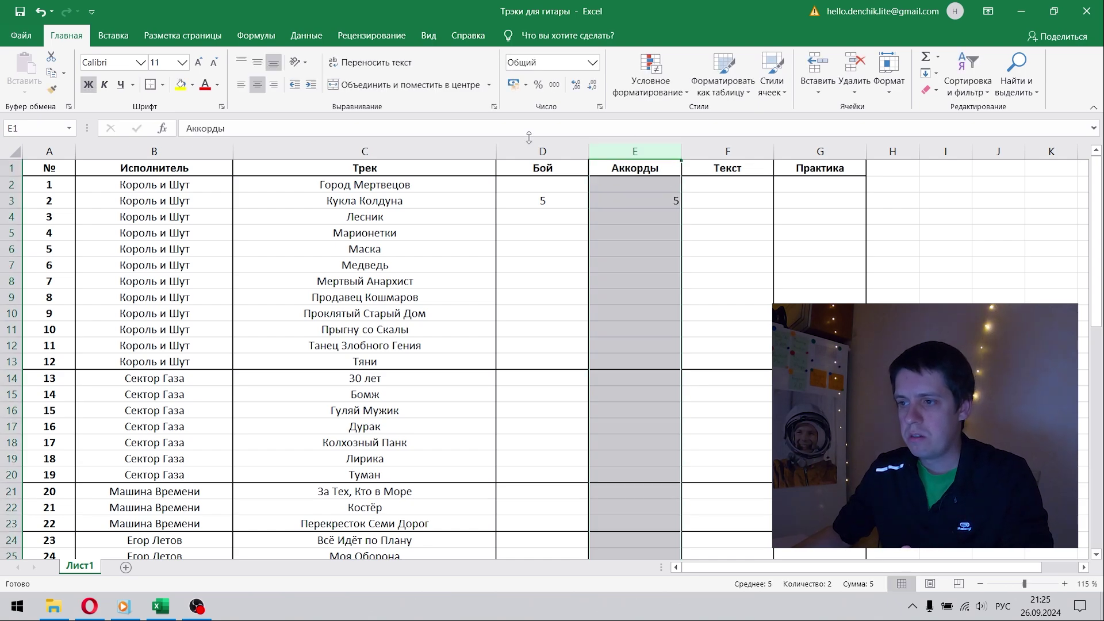
pyautogui.click(257, 83)
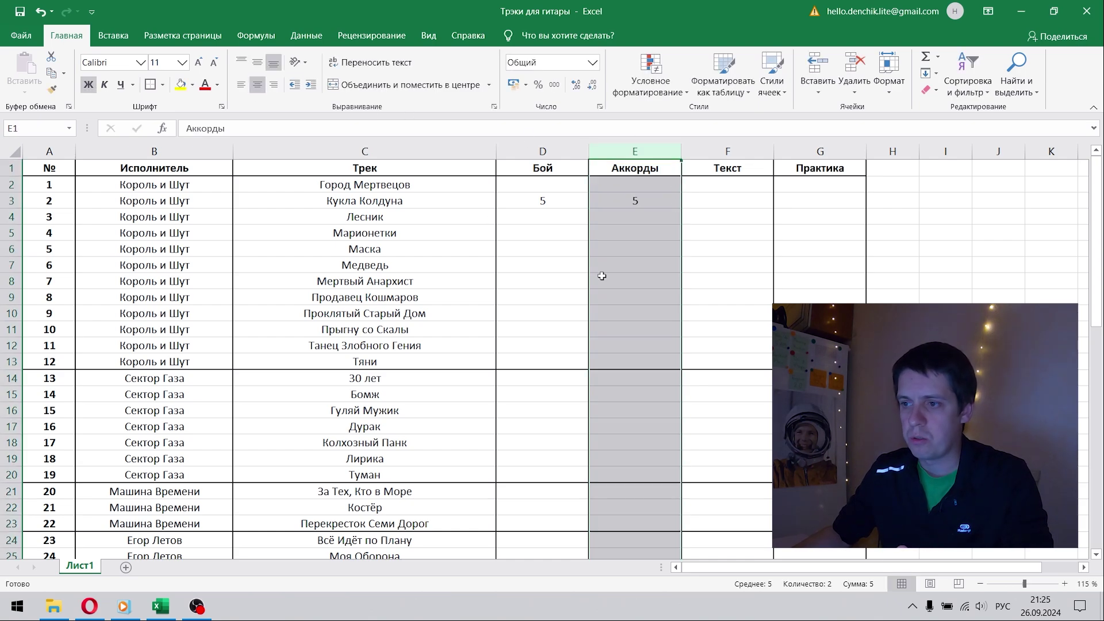
# Give song 2 a Текст rating of 4 and centre the Текст column.
pyautogui.click(725, 201)
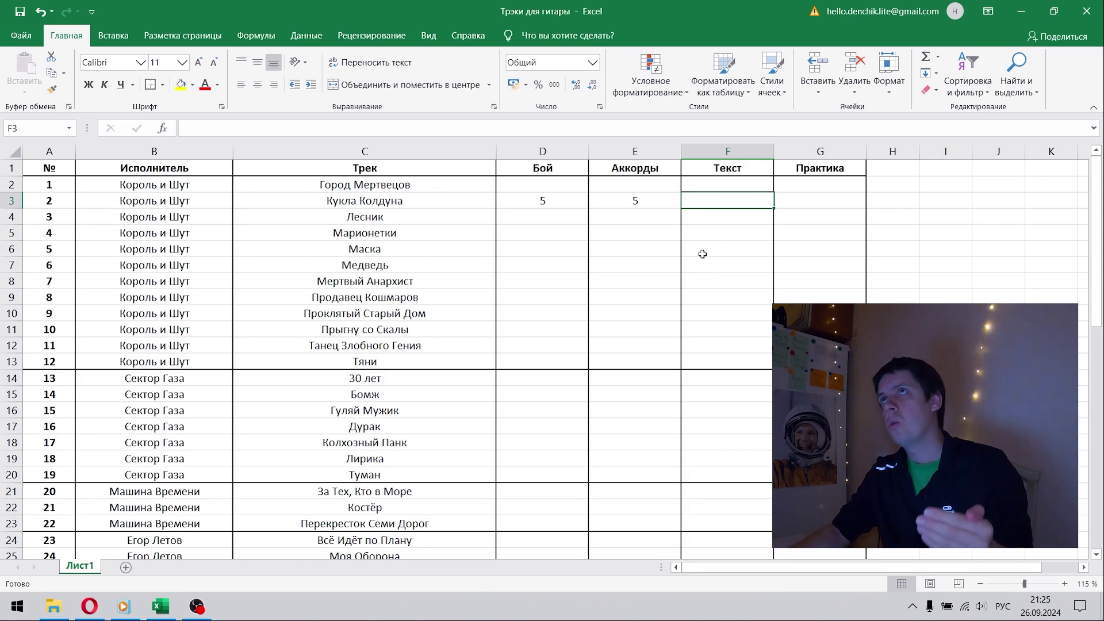
pyautogui.write('4')
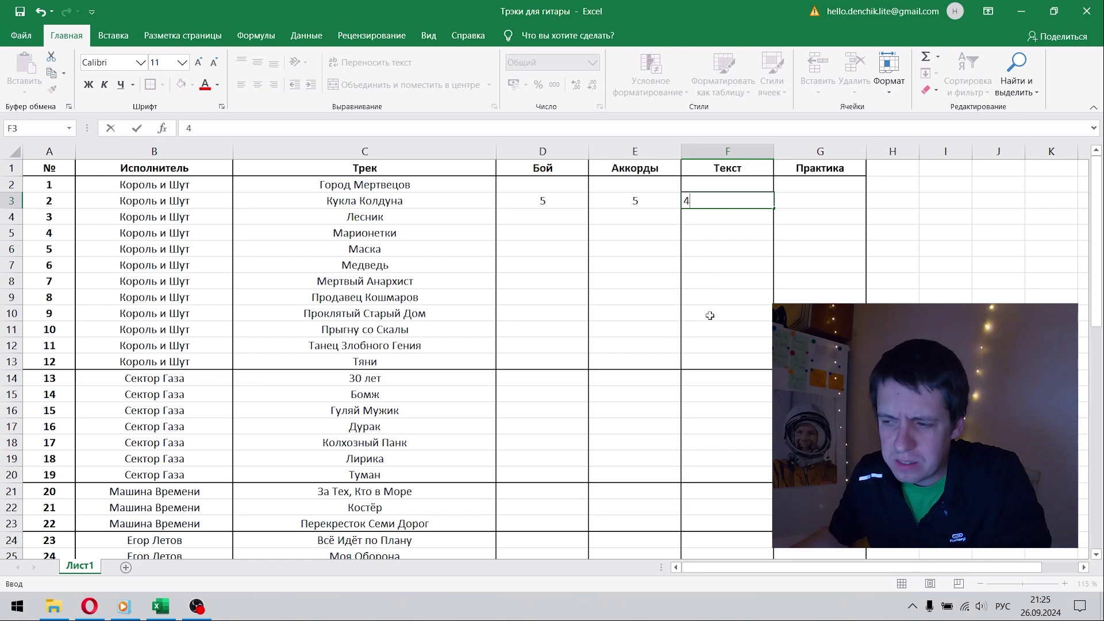
pyautogui.click(725, 313)
pyautogui.moveTo(725, 170); pyautogui.dragTo(727, 552)
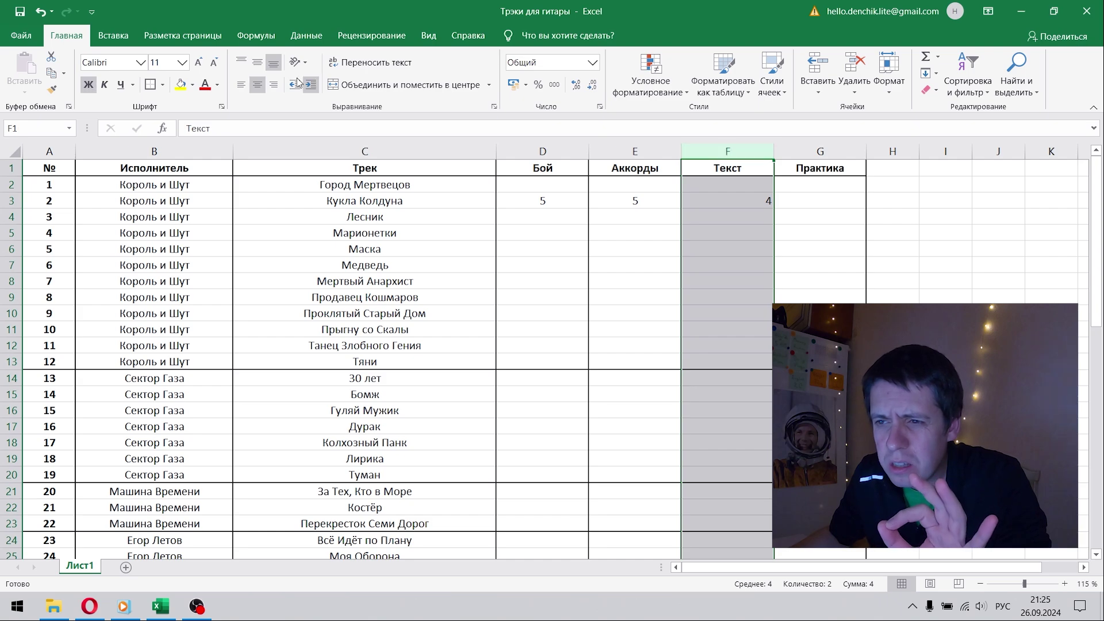
pyautogui.click(257, 85)
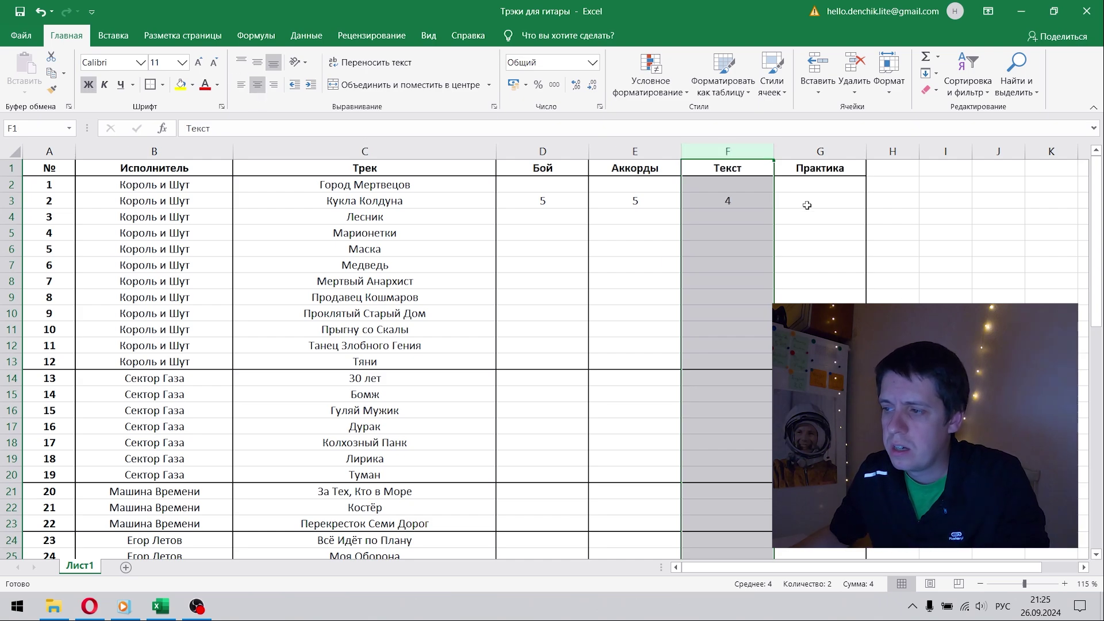
# Enter 4 in G3 for Практика and centre the Практика column.
pyautogui.moveTo(819, 170); pyautogui.dragTo(813, 552)
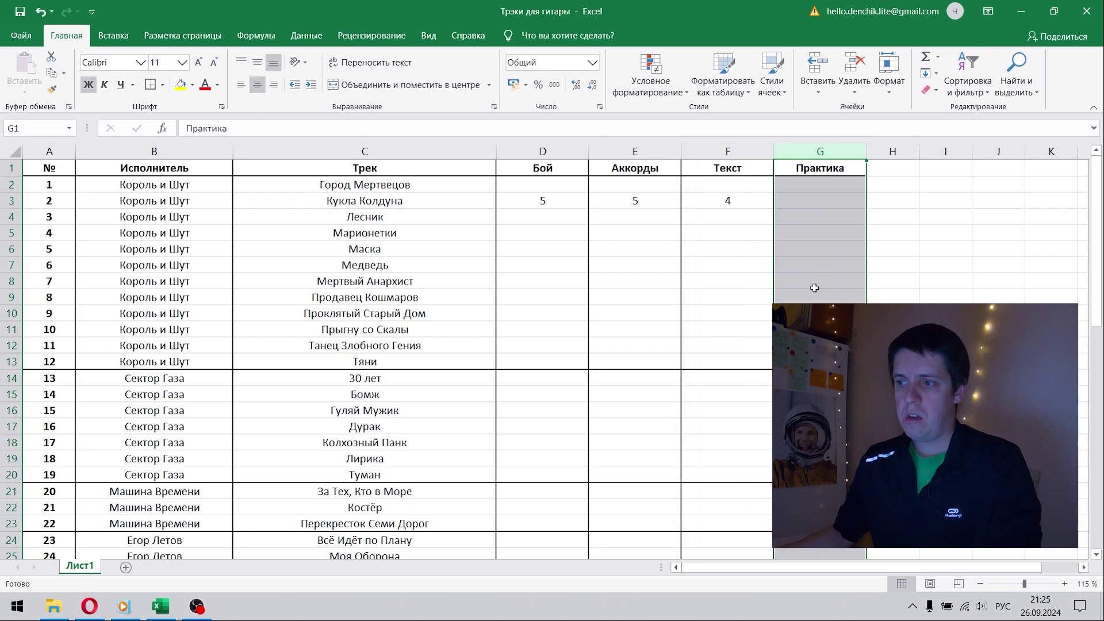
pyautogui.click(819, 185)
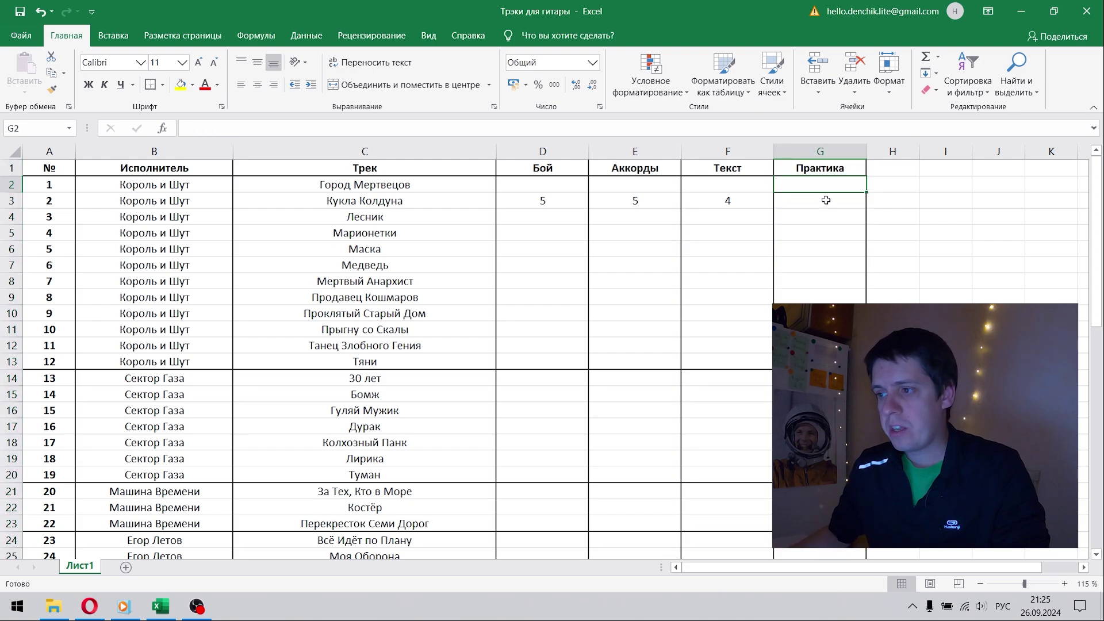
pyautogui.write('4')
pyautogui.press('Return')
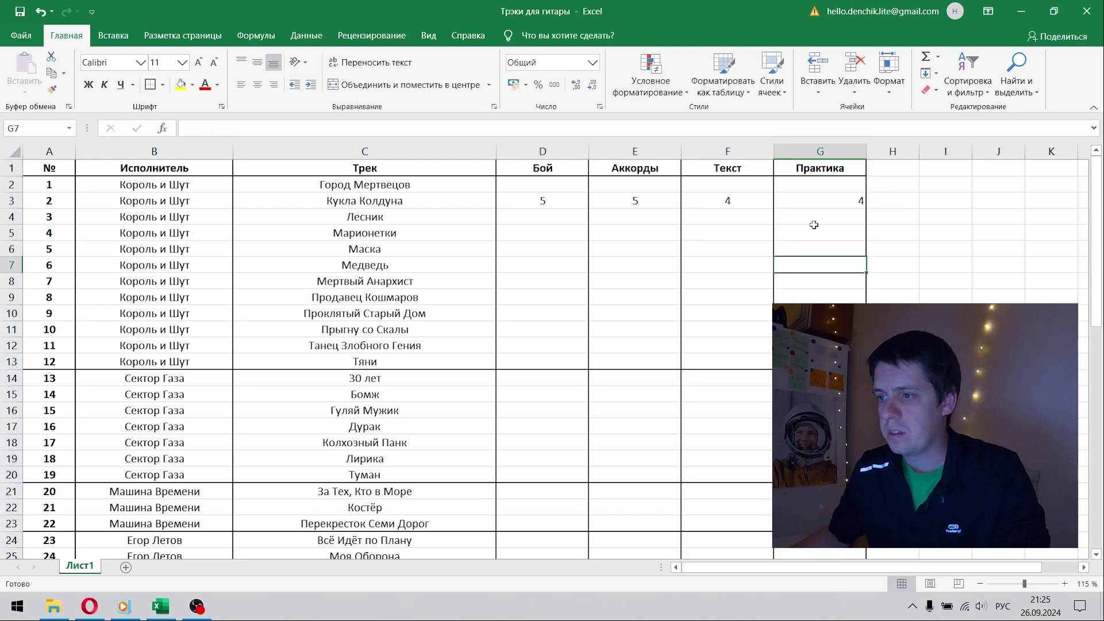
pyautogui.press('Up')
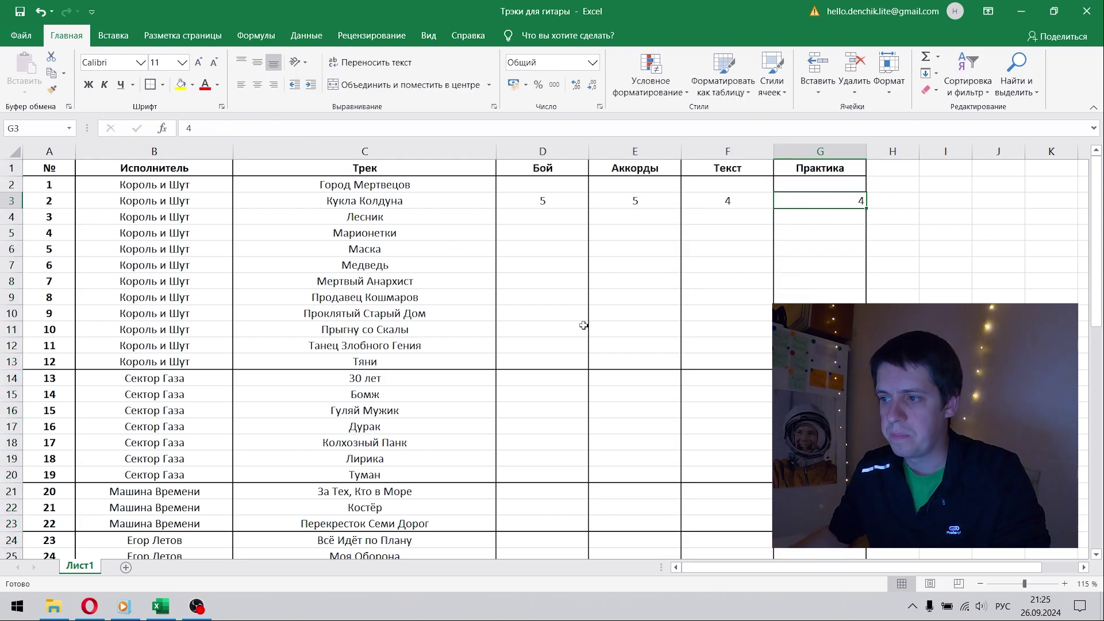
pyautogui.click(692, 294)
pyautogui.click(820, 152)
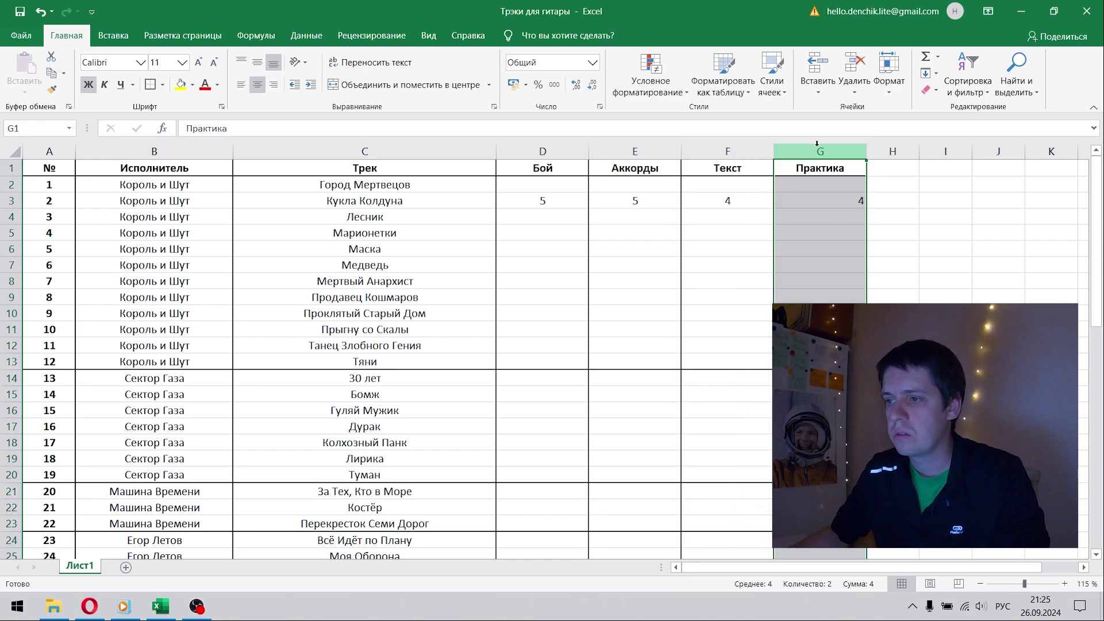
pyautogui.click(257, 85)
pyautogui.click(727, 297)
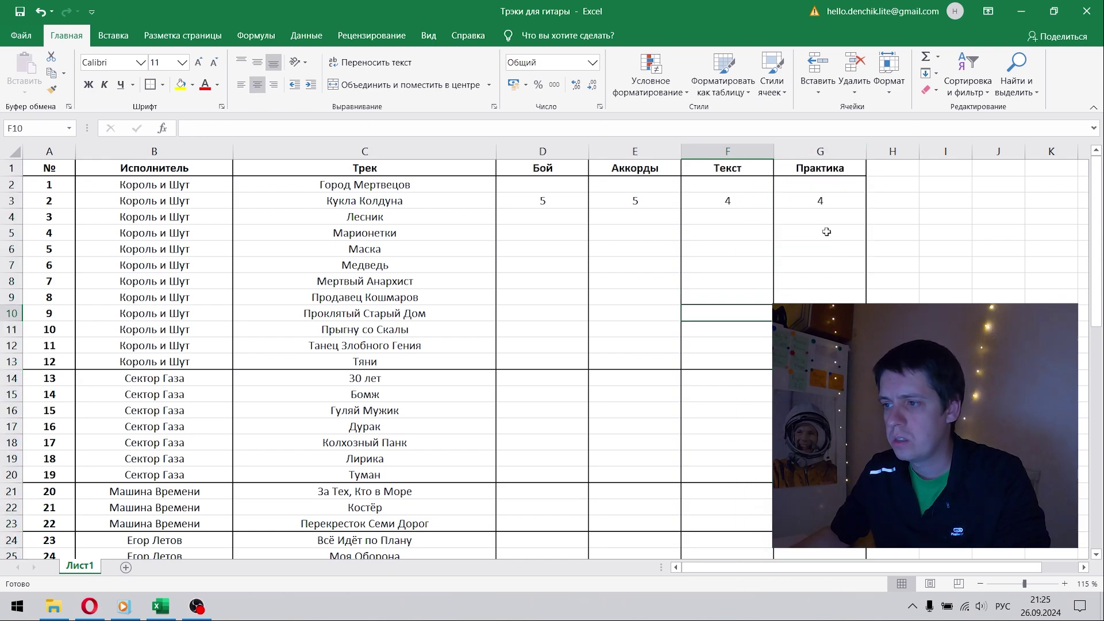
pyautogui.click(820, 200)
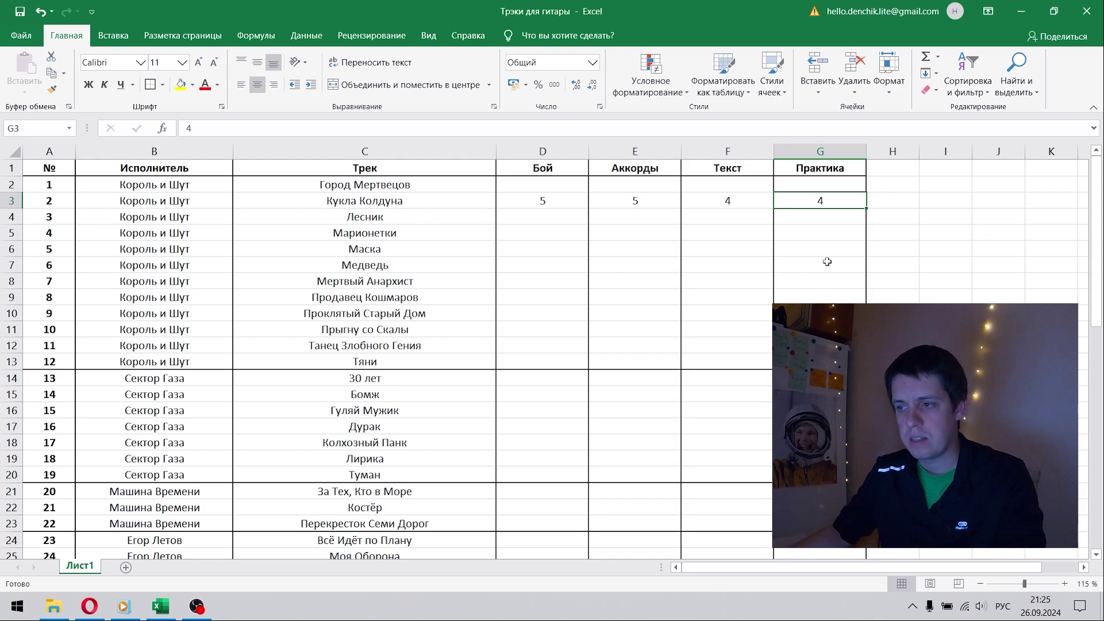
pyautogui.click(905, 201)
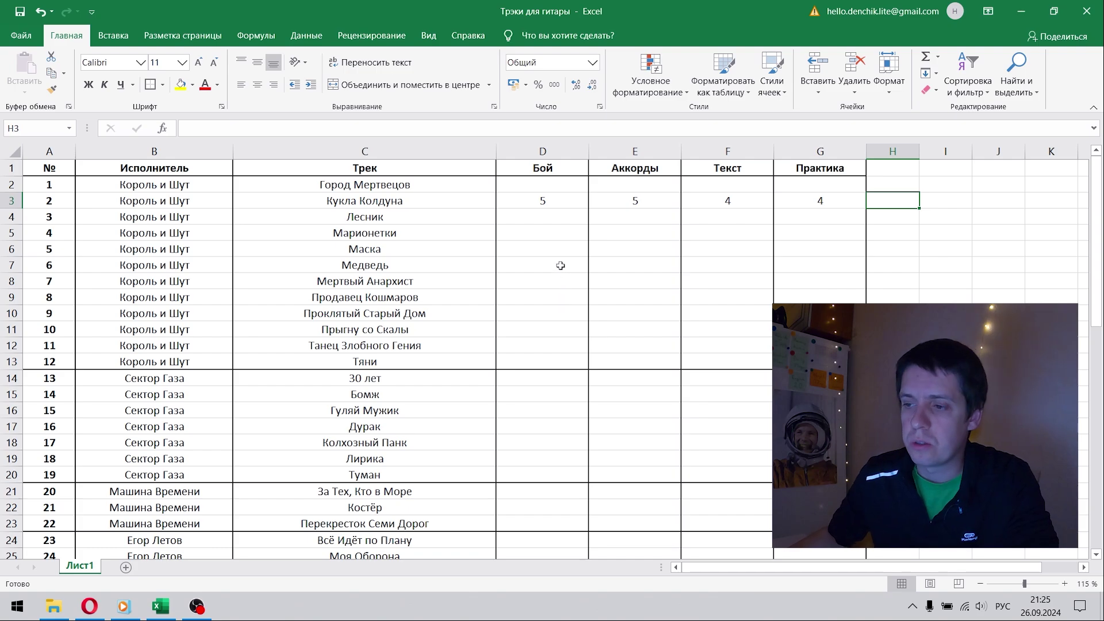
pyautogui.scroll(-3, 561, 265)
pyautogui.scroll(-1, 561, 265)
pyautogui.scroll(-2, 561, 265)
pyautogui.click(549, 346)
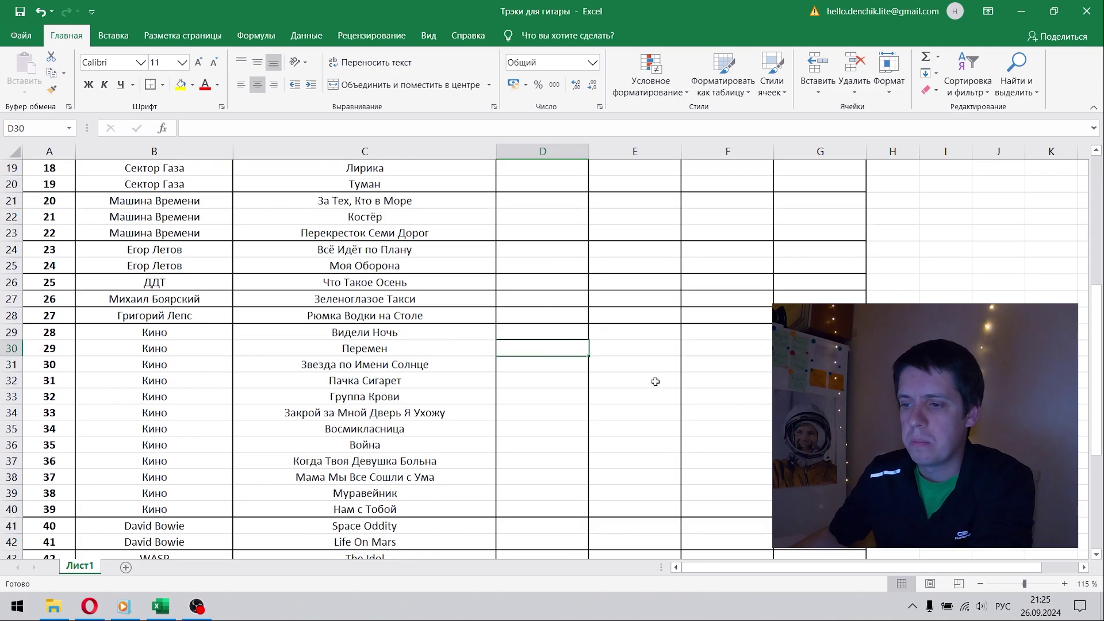
pyautogui.scroll(5, 656, 381)
pyautogui.scroll(1, 691, 328)
pyautogui.scroll(-6, 648, 264)
pyautogui.scroll(-4, 638, 276)
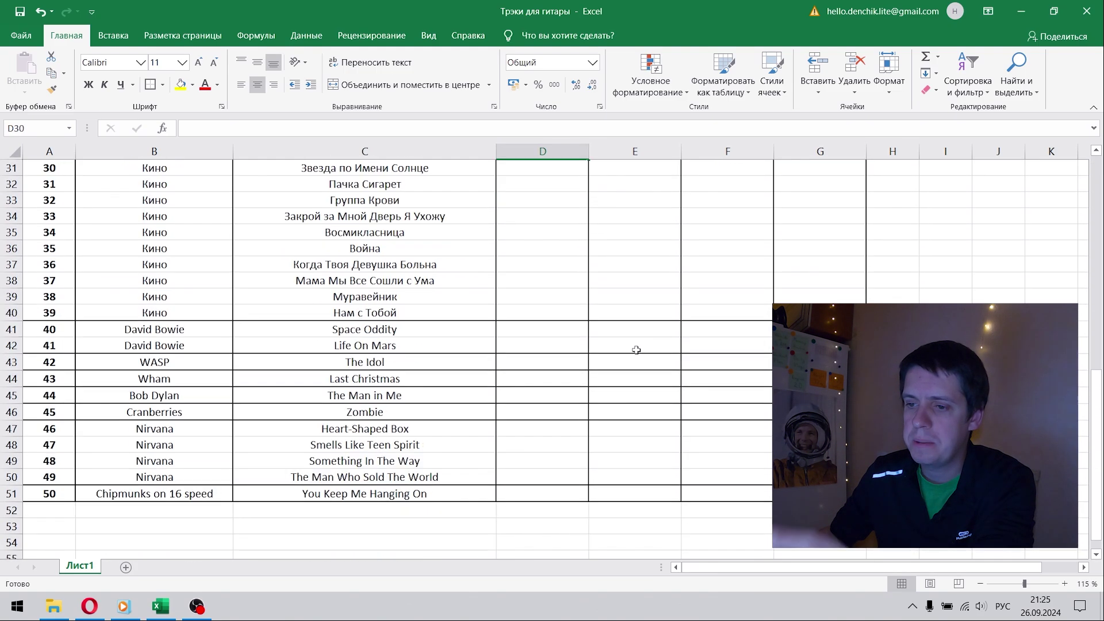
pyautogui.click(627, 296)
pyautogui.scroll(10, 627, 296)
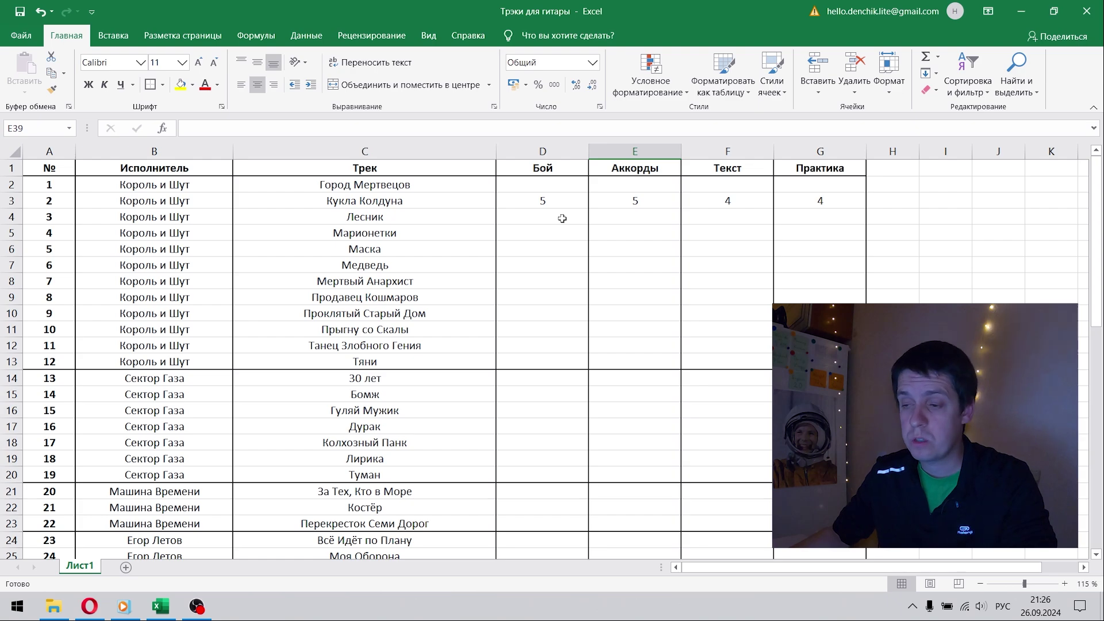
pyautogui.click(552, 261)
pyautogui.click(543, 293)
pyautogui.scroll(-4, 546, 251)
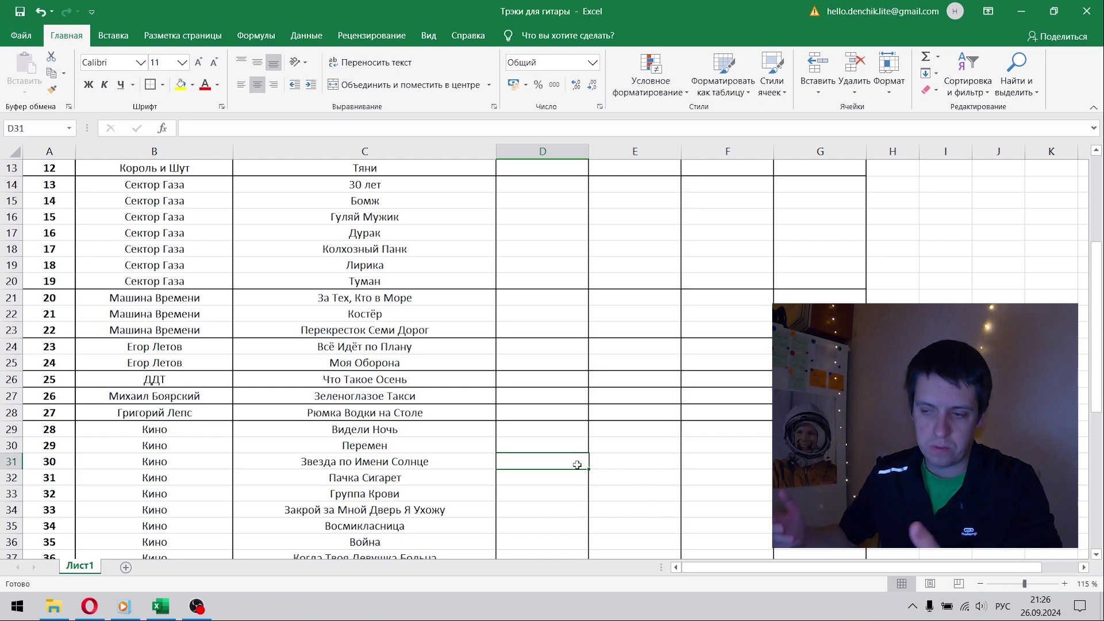
pyautogui.scroll(4, 577, 465)
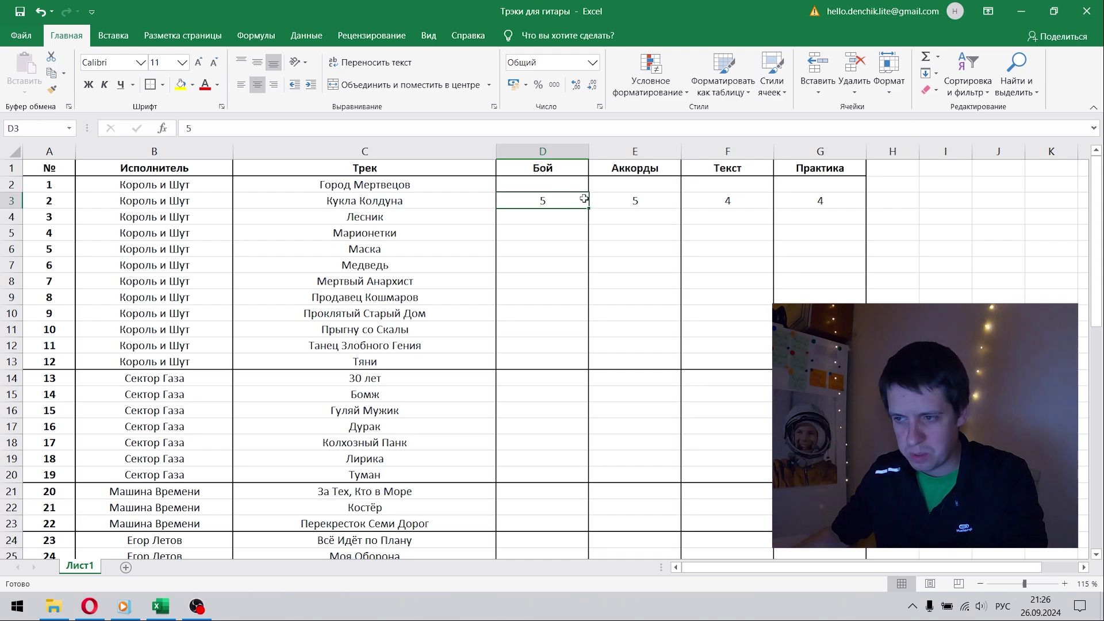
pyautogui.click(635, 201)
pyautogui.click(717, 200)
pyautogui.click(796, 202)
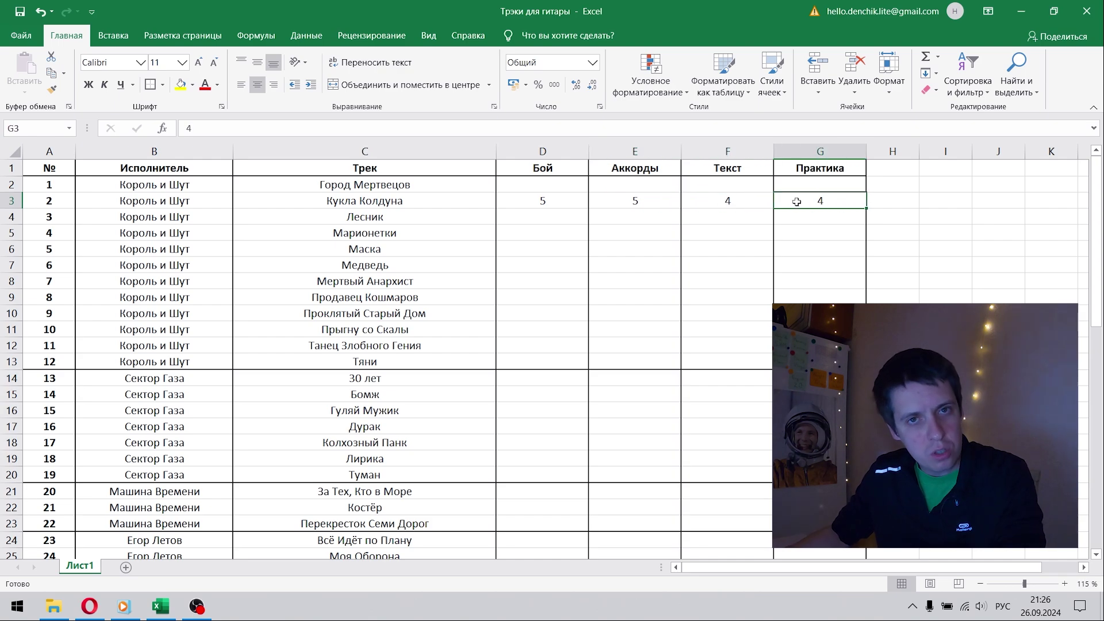
pyautogui.scroll(-4, 542, 446)
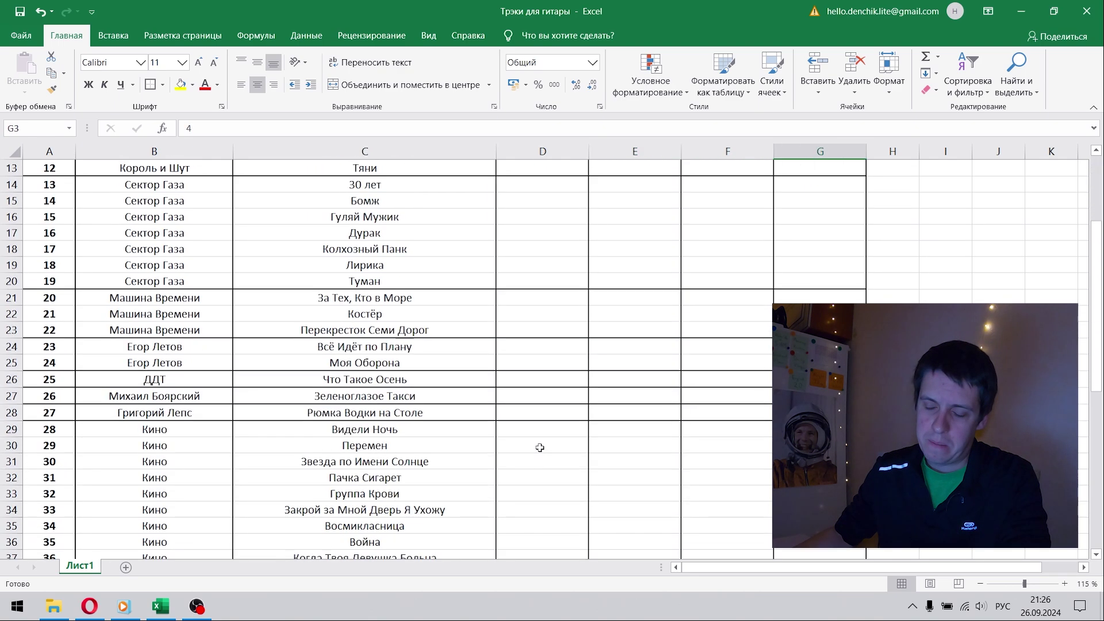
pyautogui.scroll(-6, 542, 445)
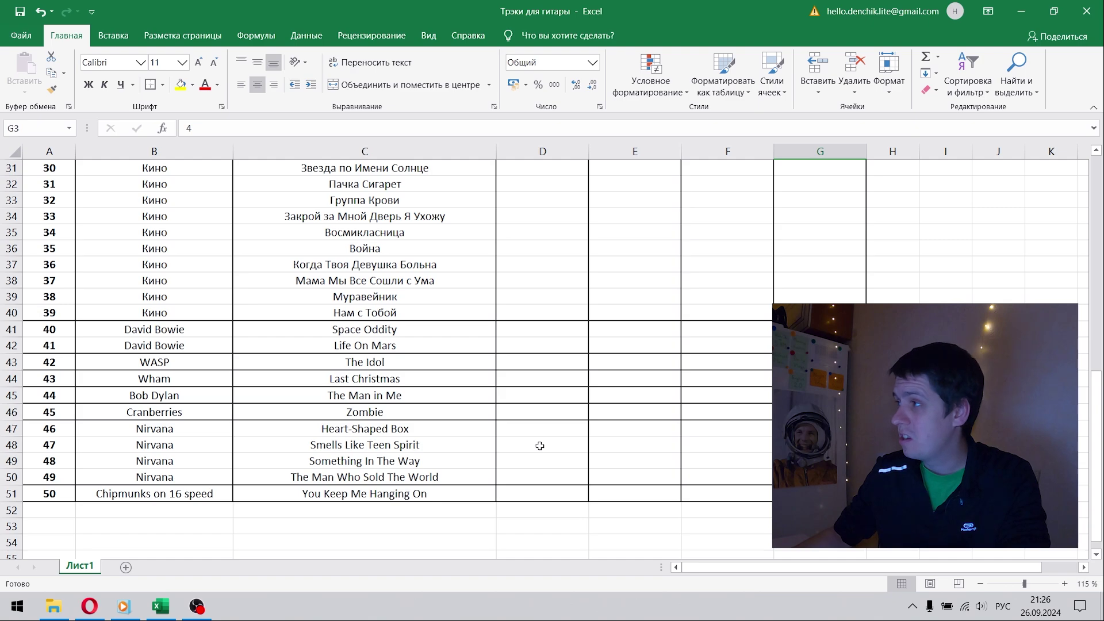
pyautogui.scroll(1, 540, 446)
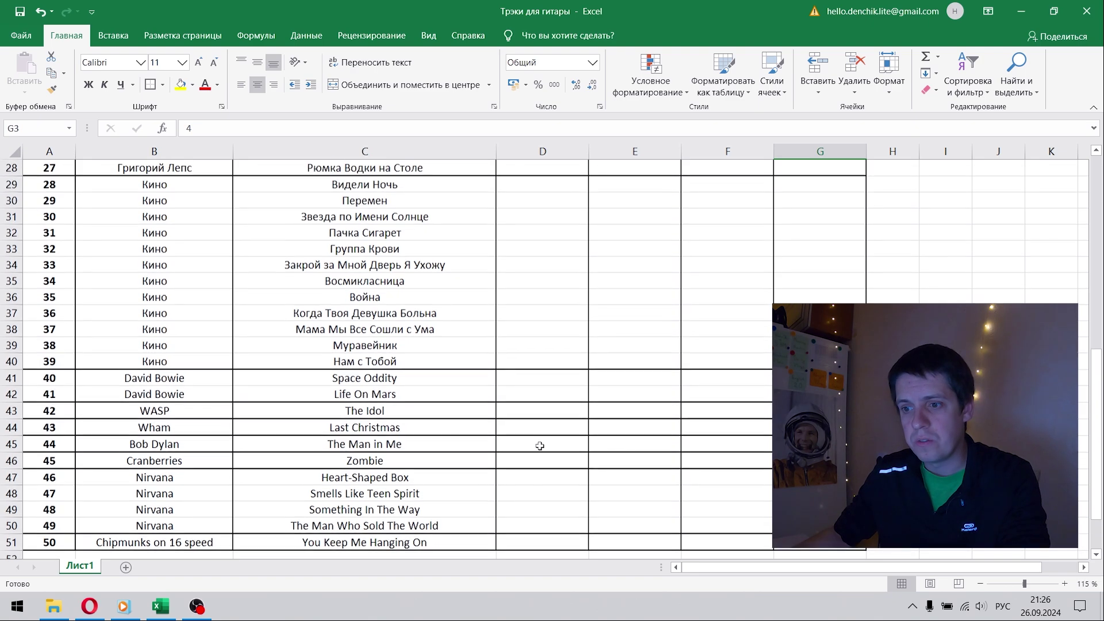
pyautogui.scroll(2, 539, 447)
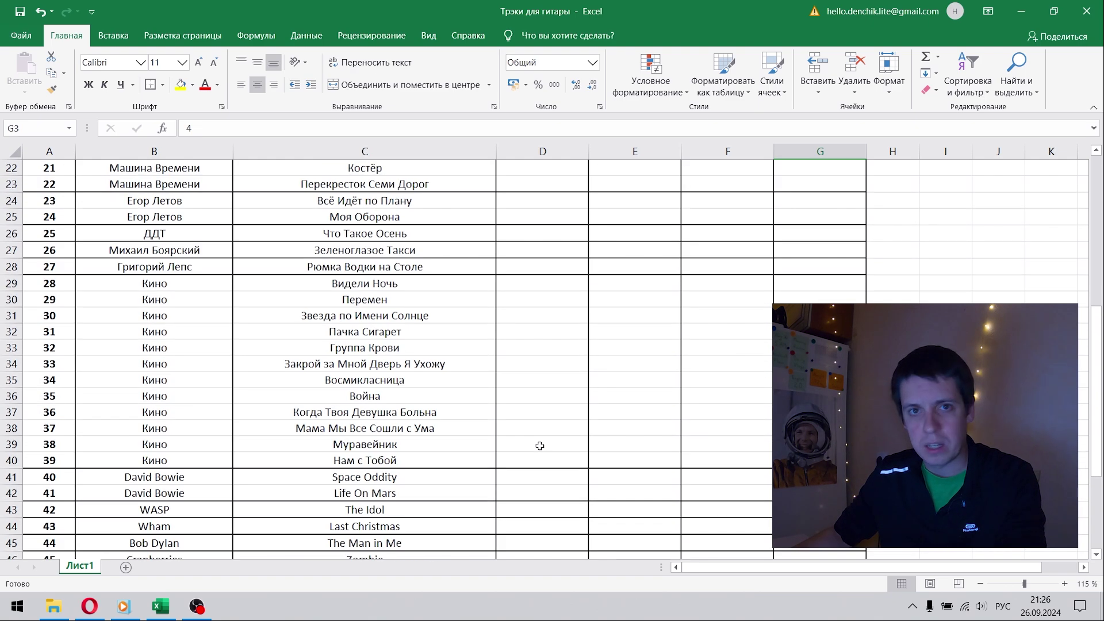
pyautogui.scroll(1, 540, 446)
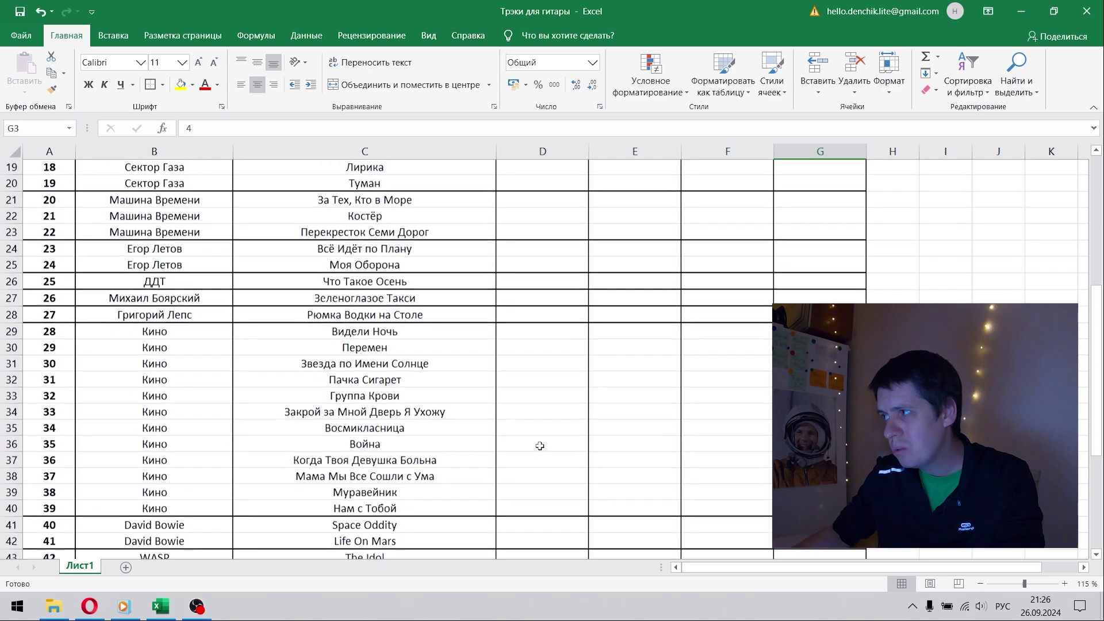
pyautogui.scroll(3, 540, 446)
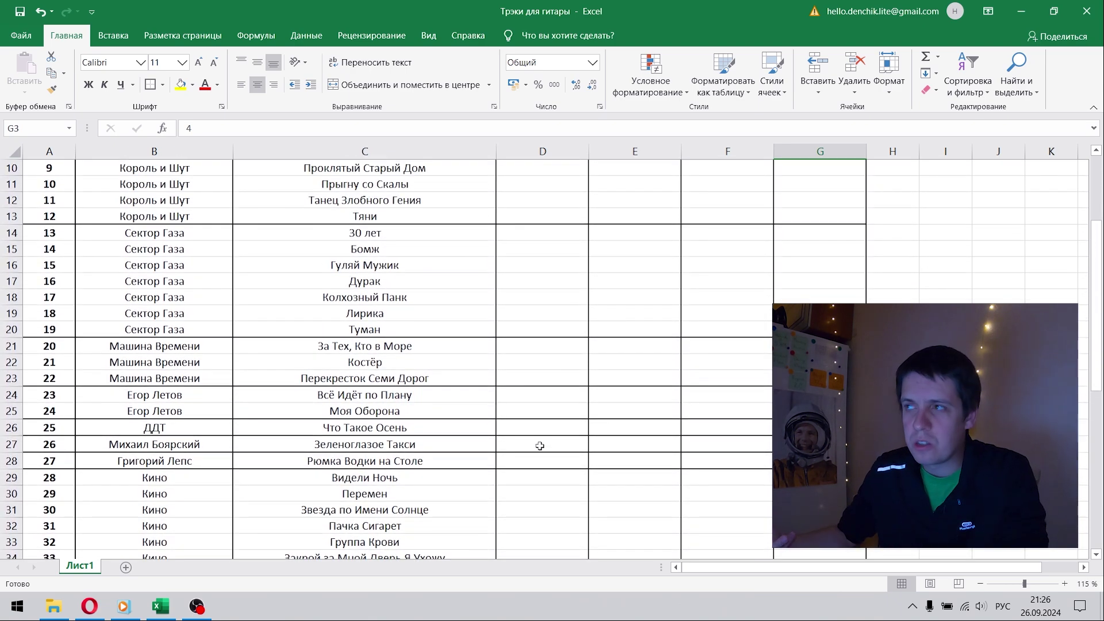
pyautogui.scroll(2, 539, 447)
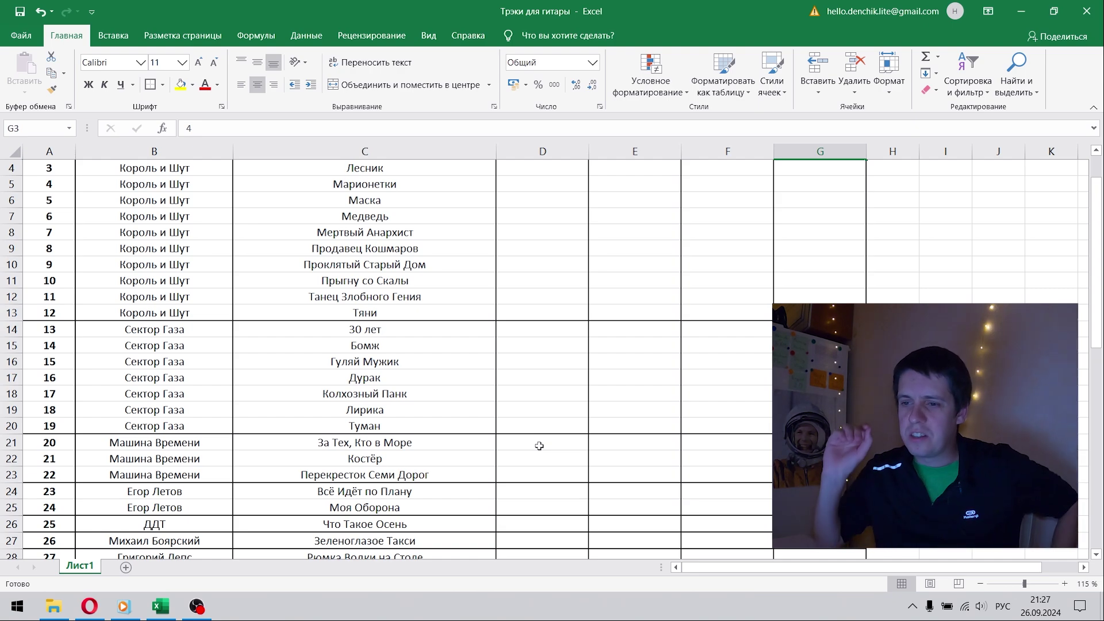
pyautogui.click(332, 350)
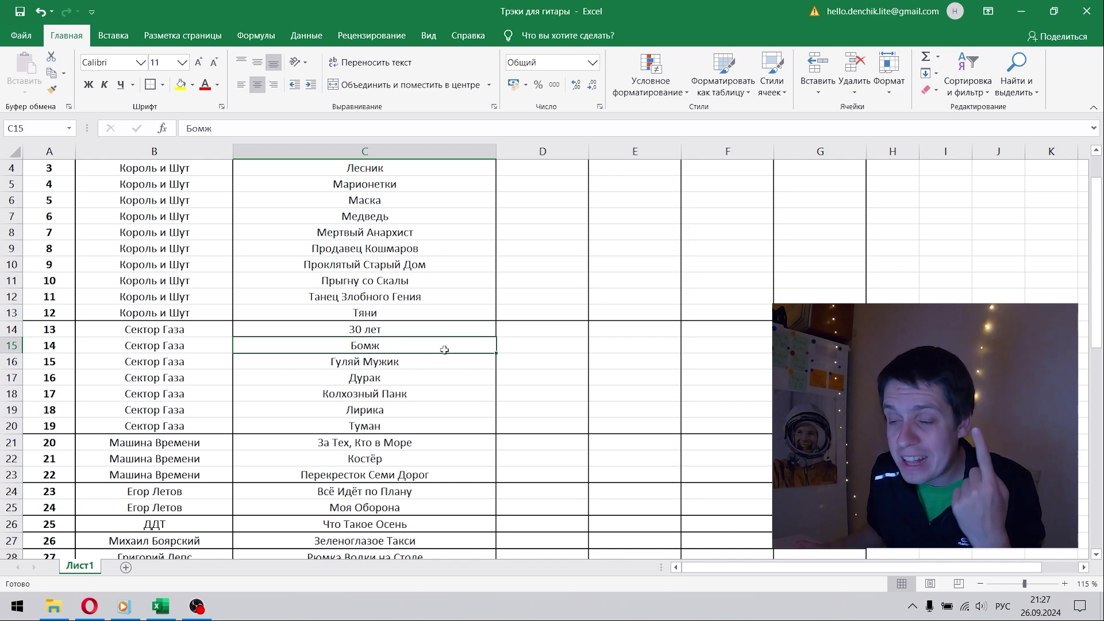
pyautogui.scroll(-4, 469, 330)
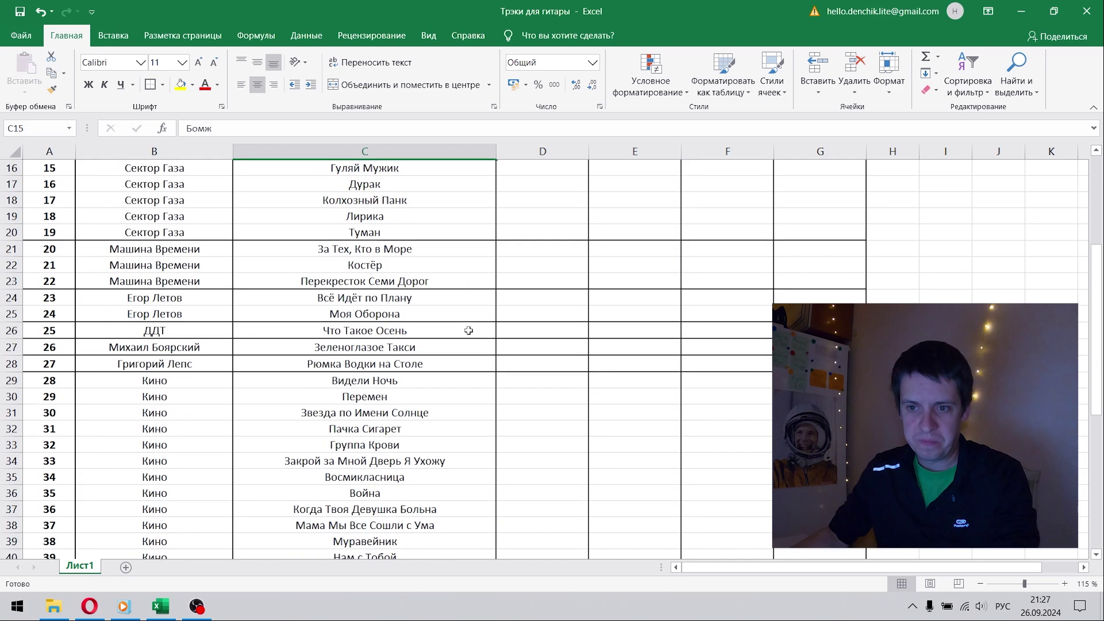
pyautogui.scroll(-4, 469, 330)
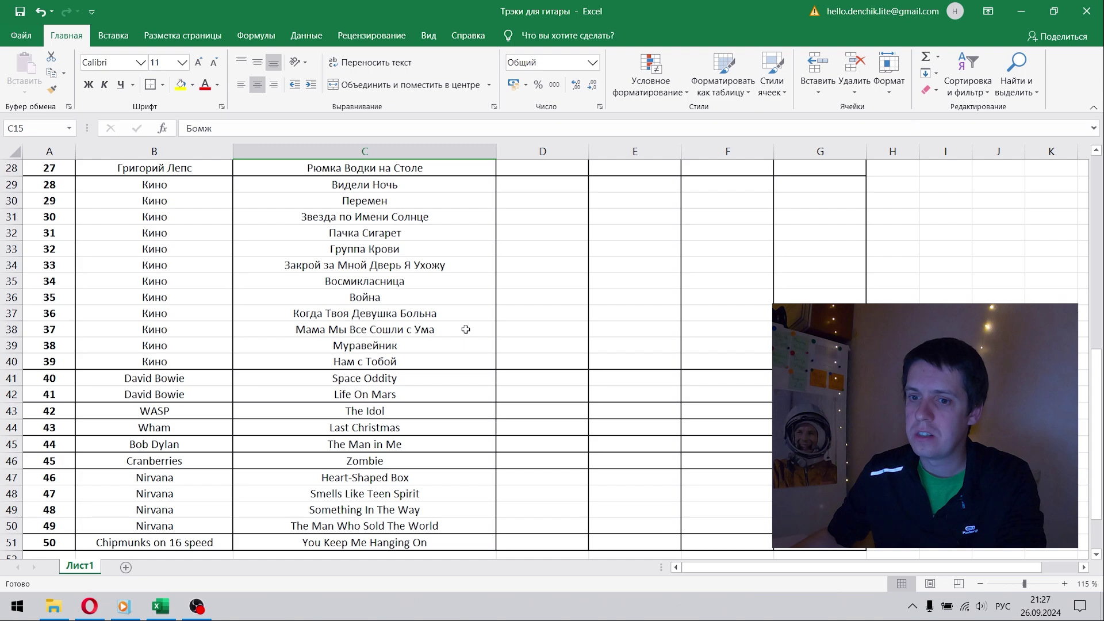
pyautogui.scroll(-2, 466, 330)
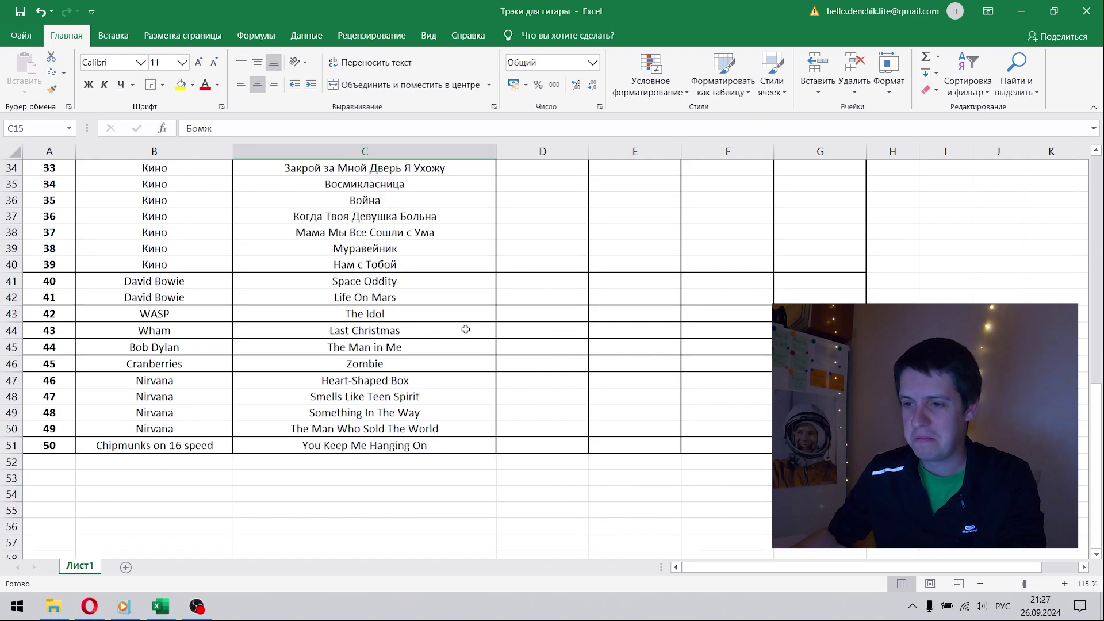
pyautogui.scroll(3, 465, 330)
pyautogui.scroll(7, 462, 312)
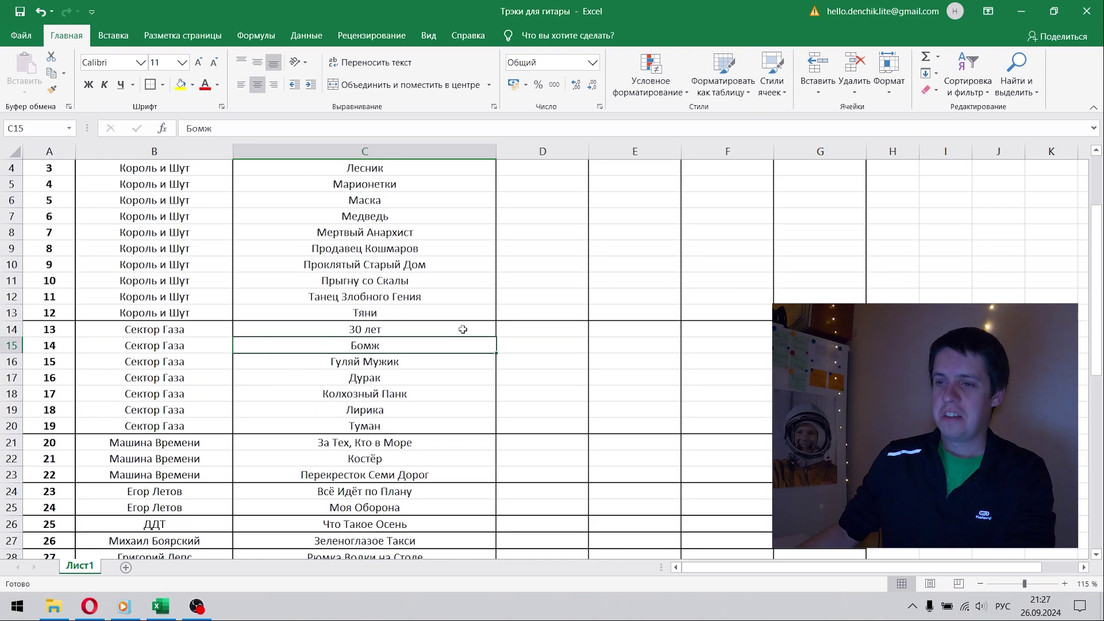
pyautogui.scroll(1, 459, 297)
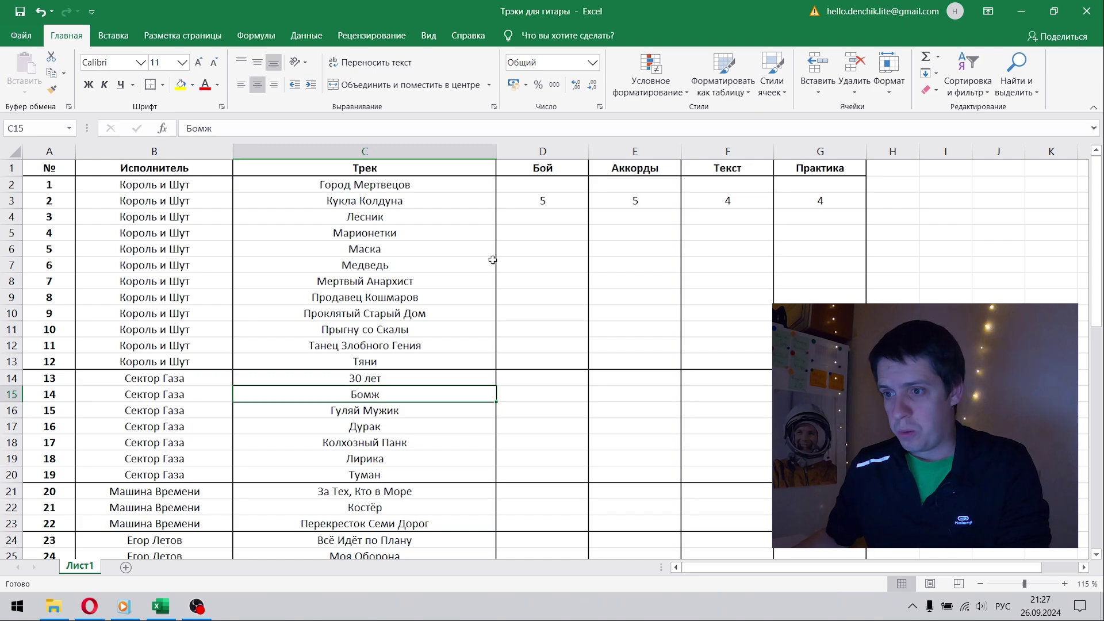